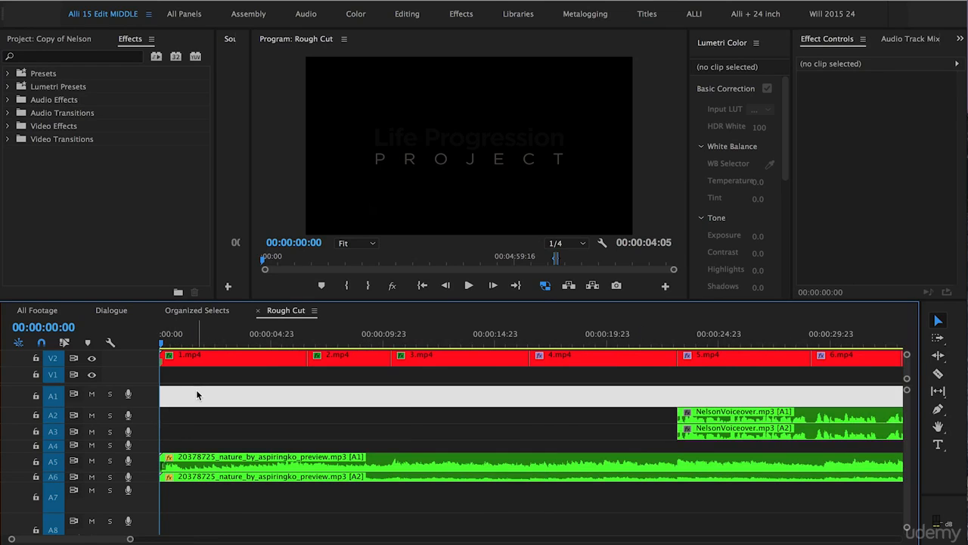
- Mute the music tracks A5 and A6, with the playhead at 00:00:07:12 over clip 2.mp4
{"action": "left_click", "coordinate": [327, 341]}
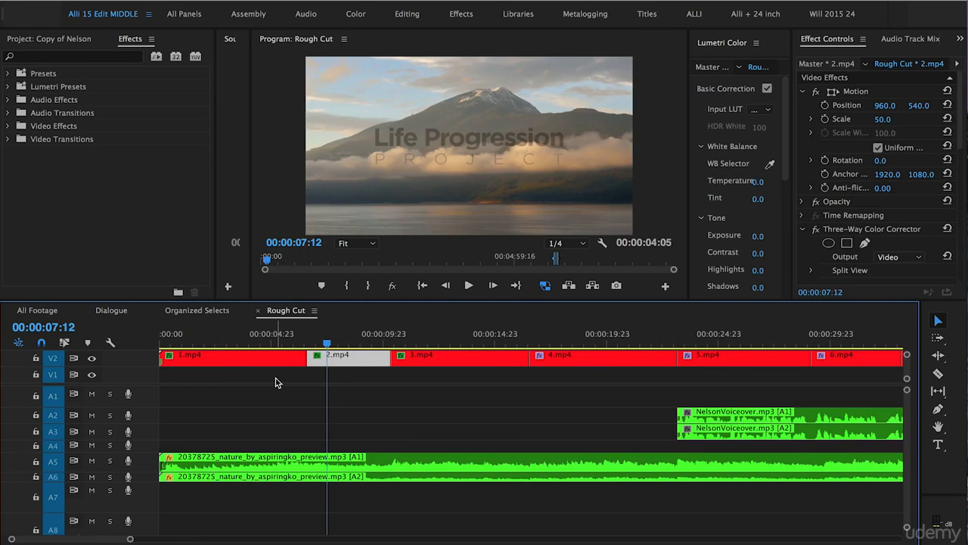
{"action": "left_click", "coordinate": [92, 461]}
{"action": "left_click", "coordinate": [92, 477]}
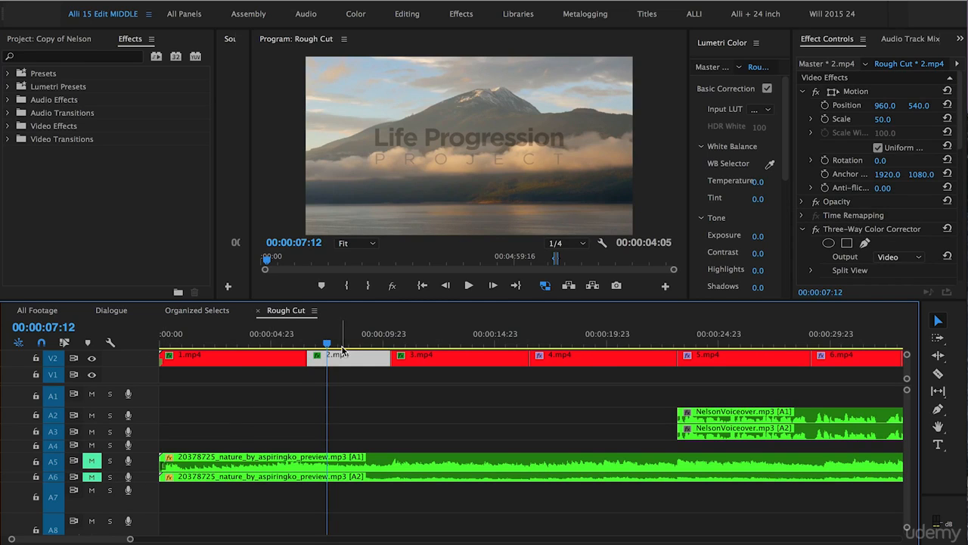
- Play back clip 2.mp4 from near its start to check it for camera shake
{"action": "left_click", "coordinate": [308, 343]}
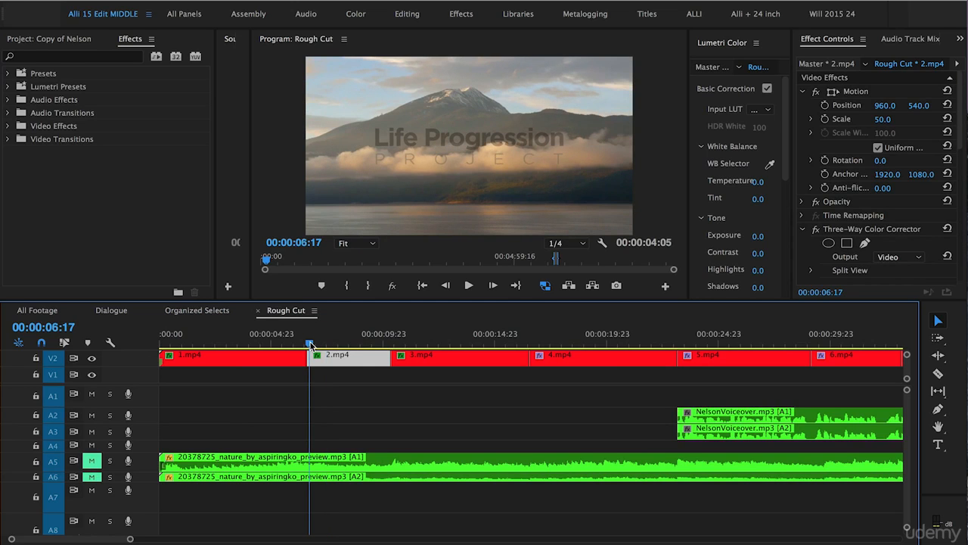
{"action": "key", "text": "space"}
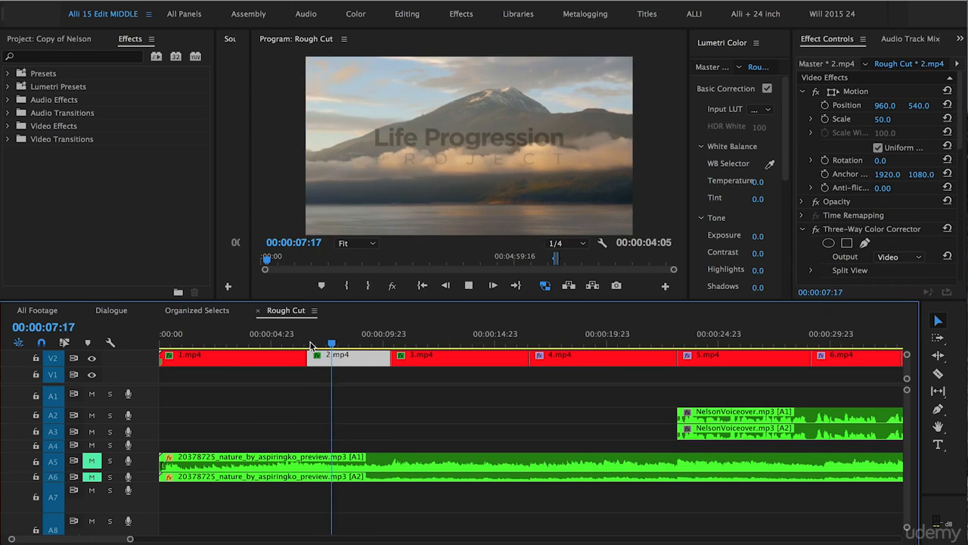
{"action": "key", "text": "space"}
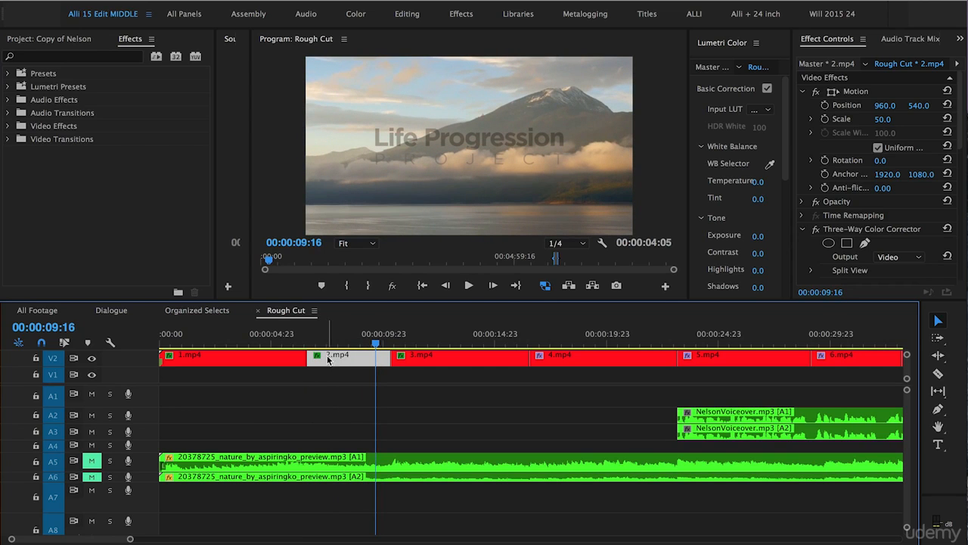
- Search the effects library for "warp"
{"action": "left_click", "coordinate": [85, 55]}
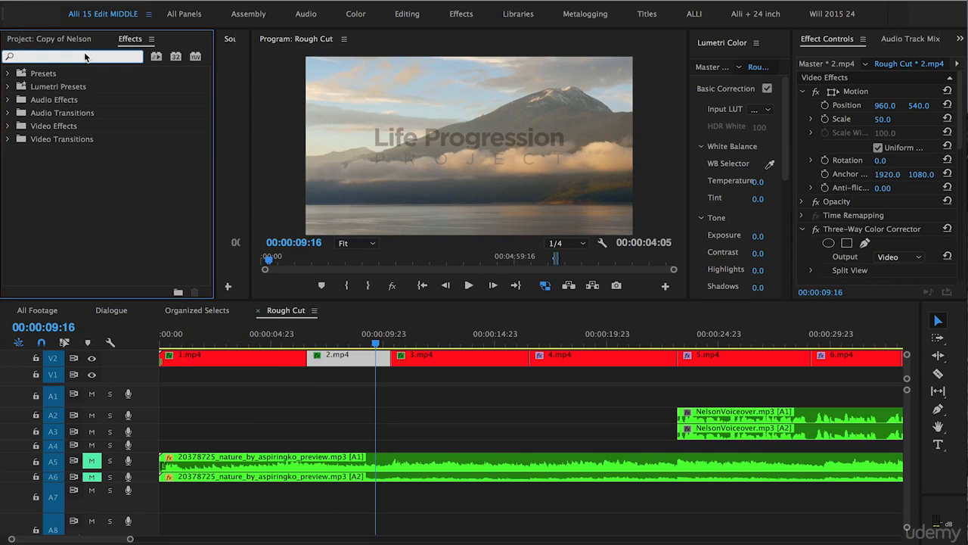
{"action": "type", "text": "warp"}
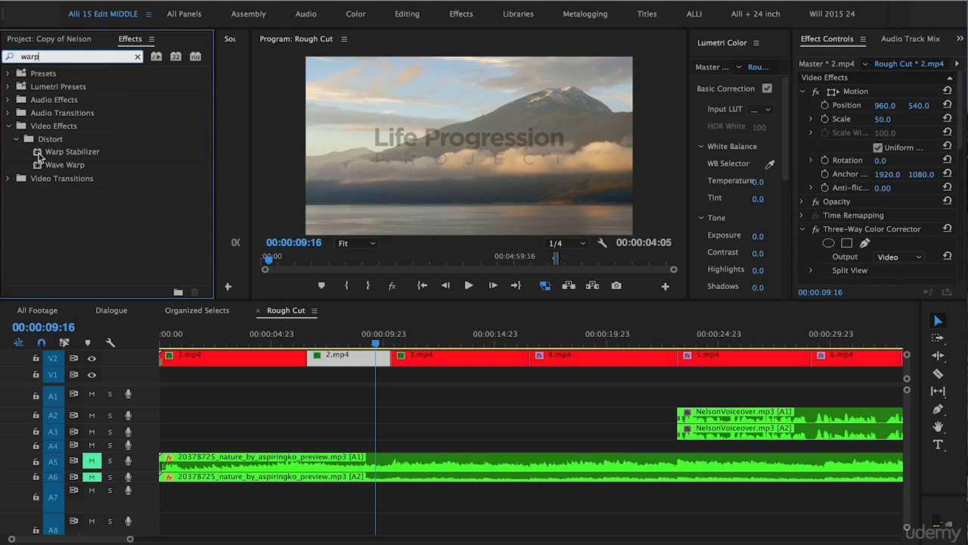
- Try to apply the Warp Stabilizer effect directly to clip 2.mp4 on V2, and undo it
{"action": "left_click", "coordinate": [40, 156]}
{"action": "left_click_drag", "start_coordinate": [41, 152], "coordinate": [298, 313]}
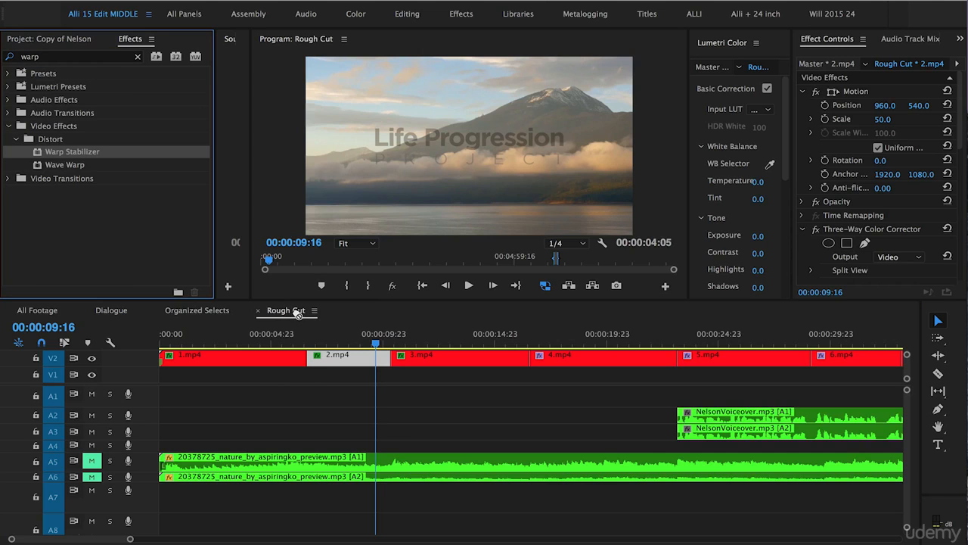
{"action": "left_click_drag", "start_coordinate": [298, 314], "coordinate": [334, 356]}
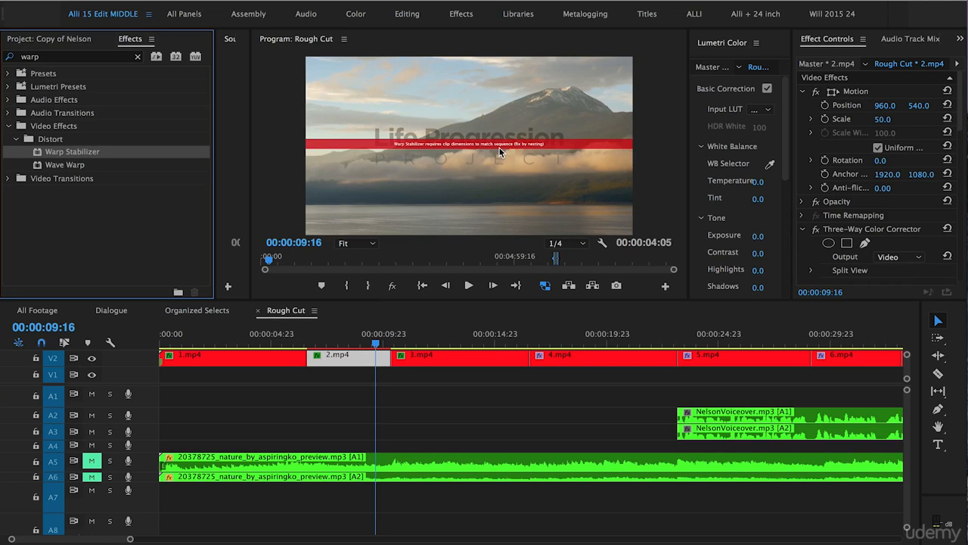
{"action": "key", "text": "super+z"}
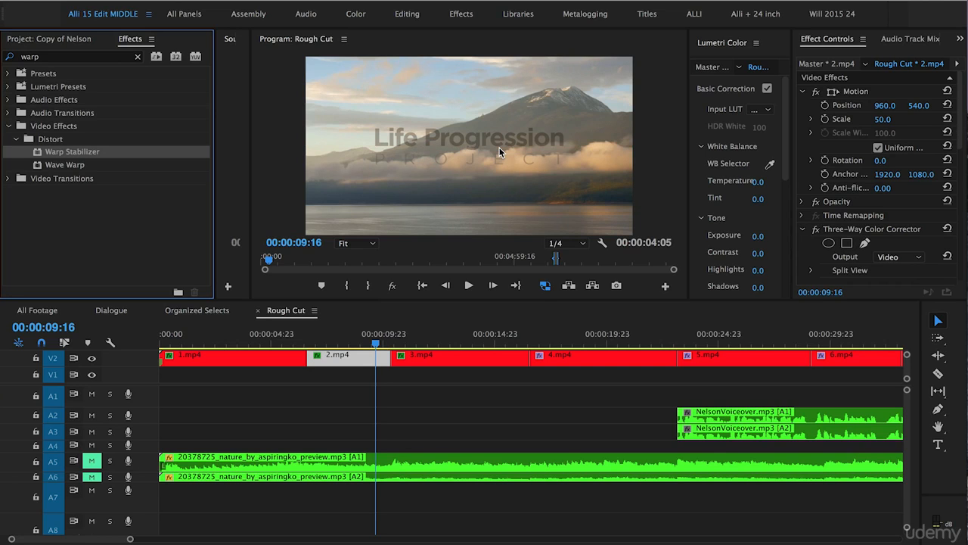
- Nest clip 2.mp4 on V2 into a sequence named 2
{"action": "right_click", "coordinate": [344, 363]}
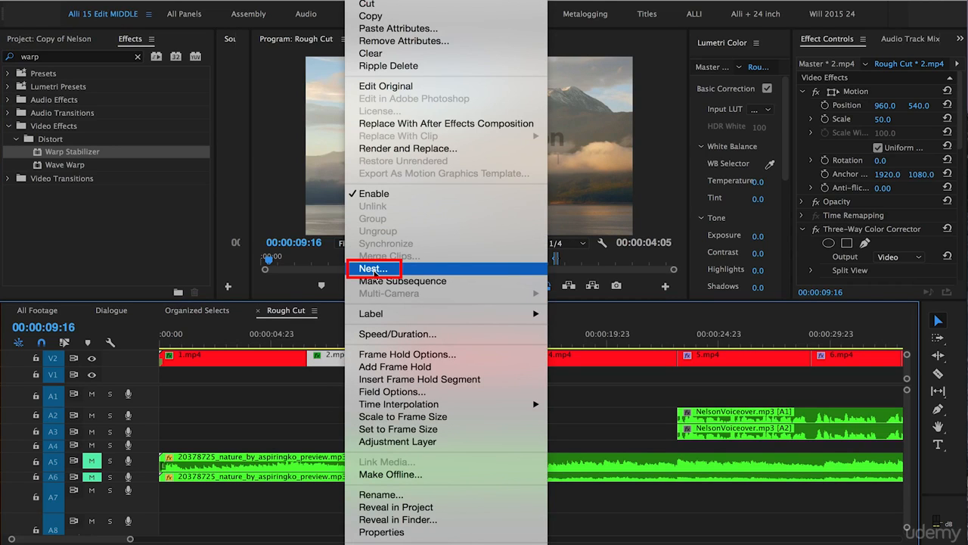
{"action": "left_click", "coordinate": [364, 271]}
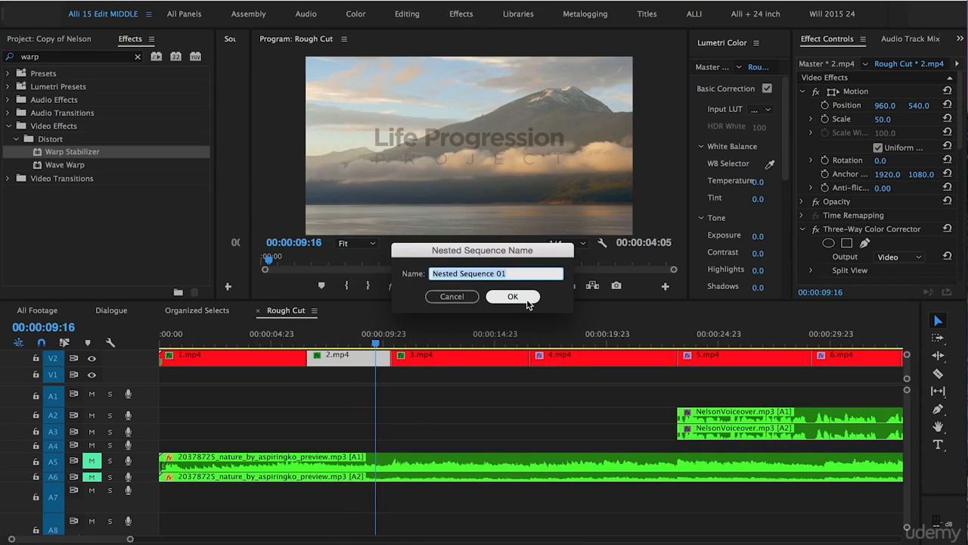
{"action": "type", "text": "2"}
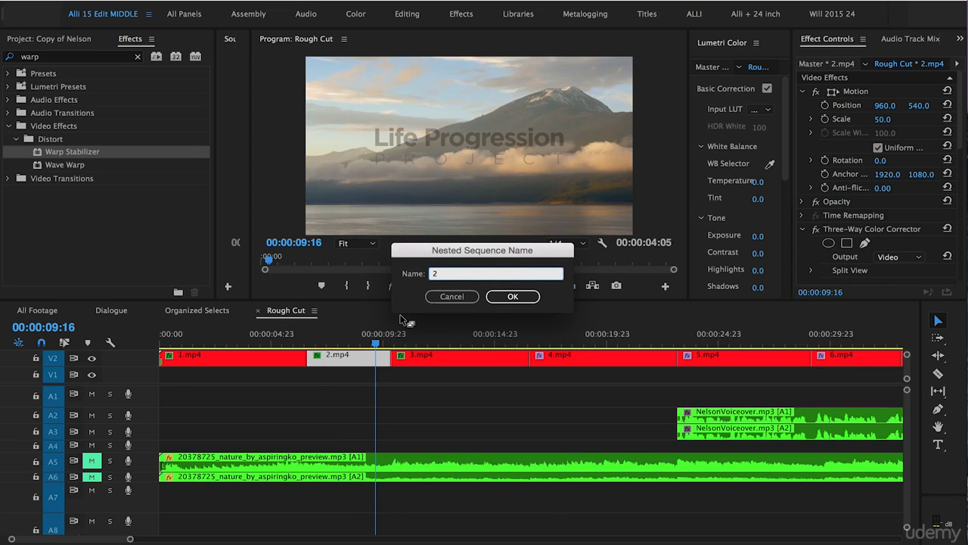
{"action": "left_click", "coordinate": [513, 297]}
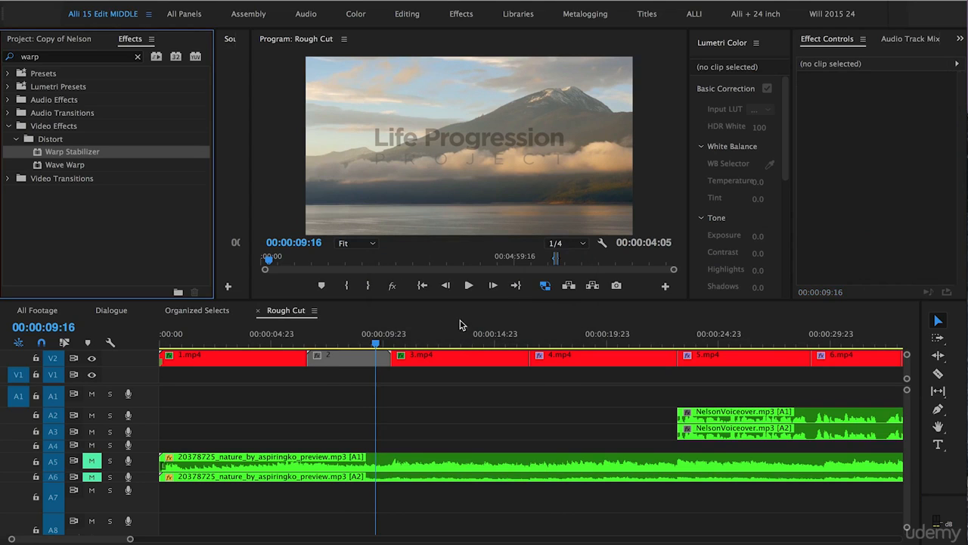
- Apply the Warp Stabilizer effect to the nested clip 2 on V2
{"action": "left_click", "coordinate": [323, 367]}
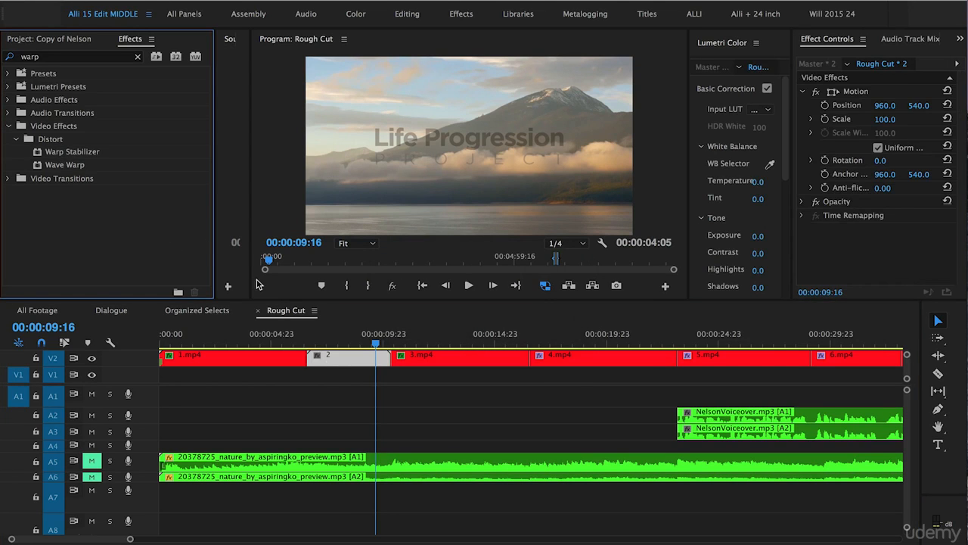
{"action": "left_click", "coordinate": [346, 394]}
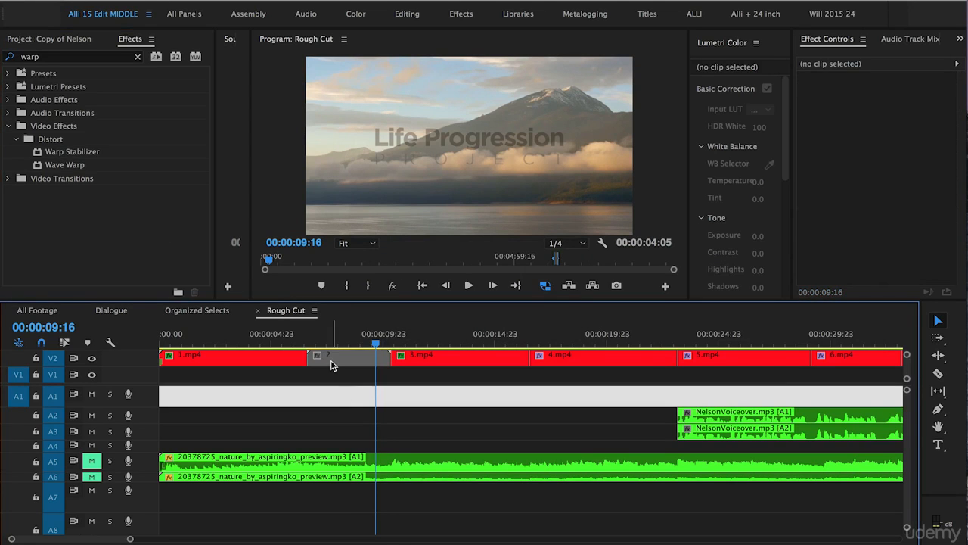
{"action": "left_click", "coordinate": [37, 154]}
{"action": "left_click_drag", "start_coordinate": [38, 154], "coordinate": [351, 354]}
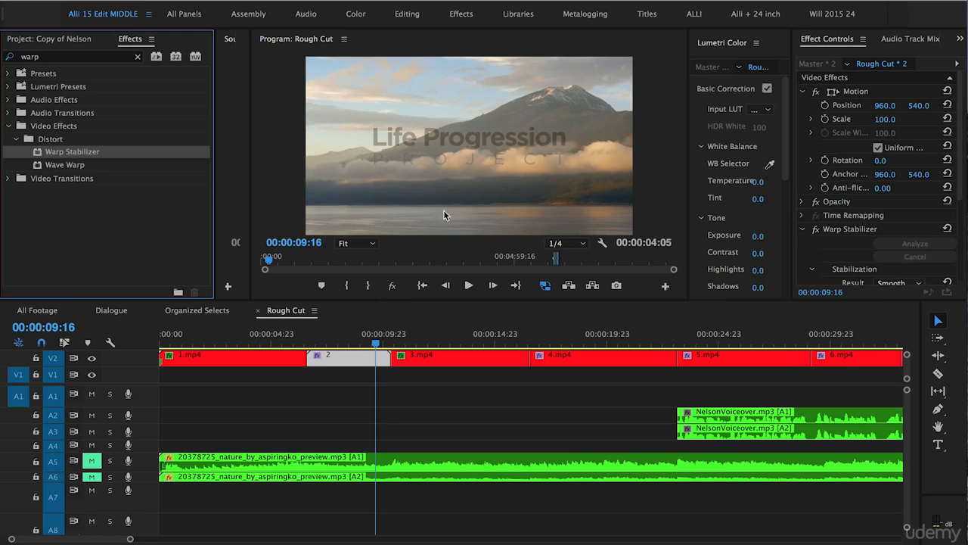
- Choose Smooth Motion as the Warp Stabilizer result and Subspace Warp as its method, and review the framing options
{"action": "left_click_drag", "start_coordinate": [874, 301], "coordinate": [874, 408]}
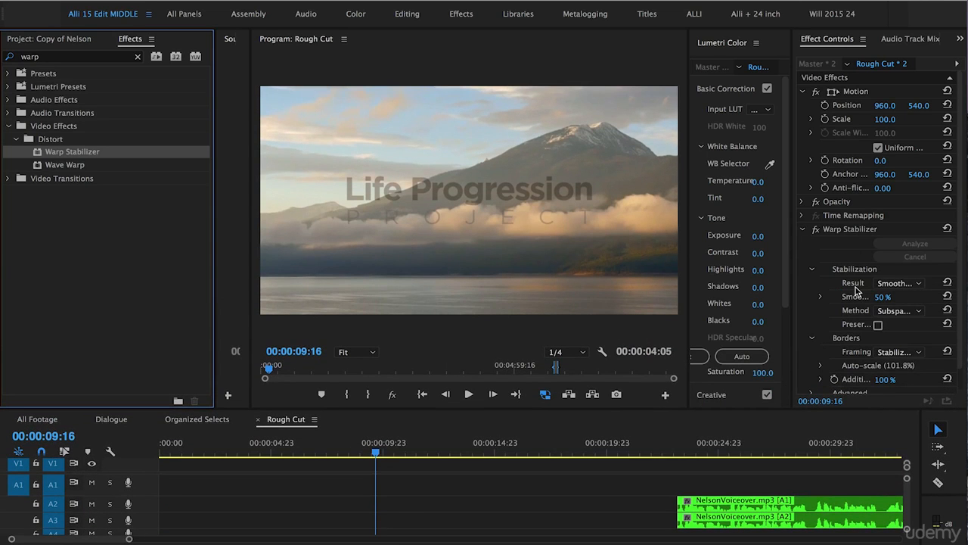
{"action": "left_click", "coordinate": [899, 284]}
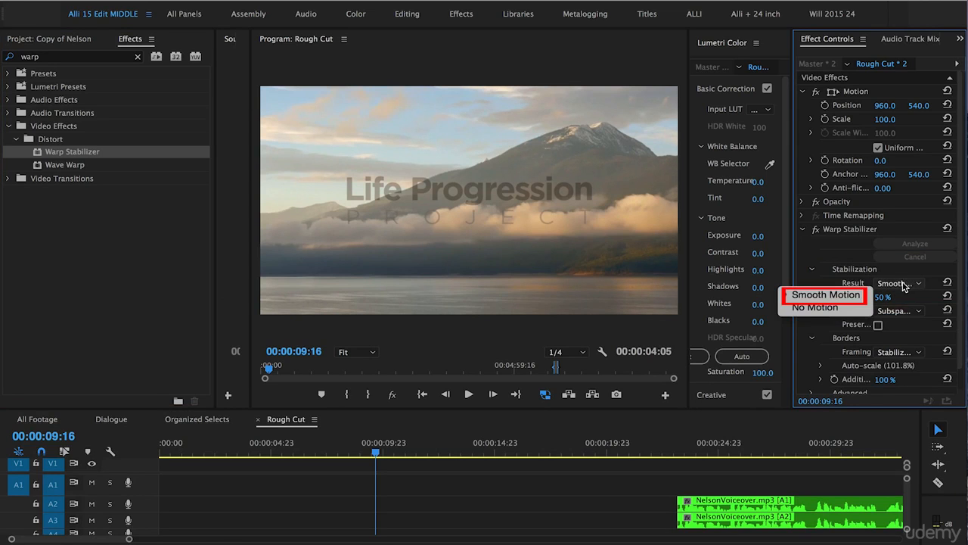
{"action": "left_click", "coordinate": [848, 296]}
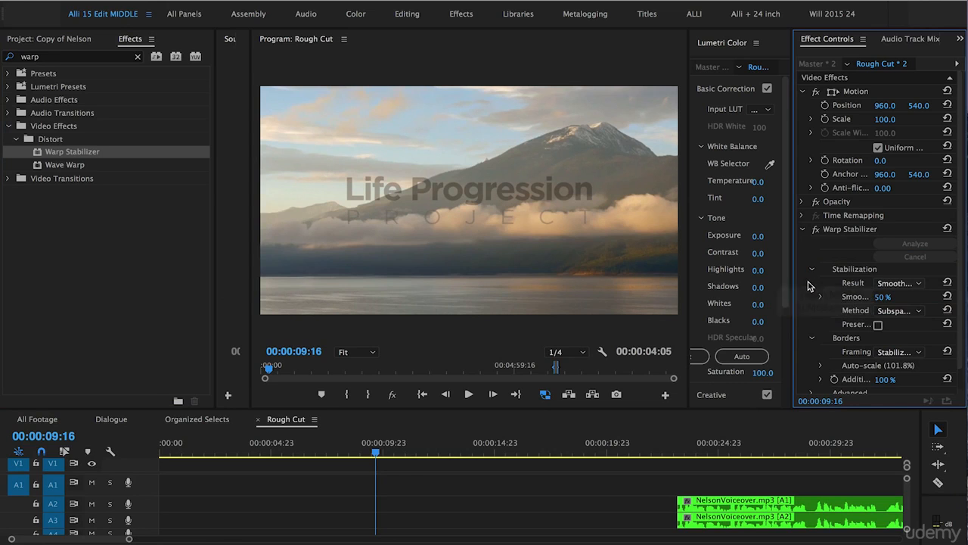
{"action": "left_click", "coordinate": [898, 311]}
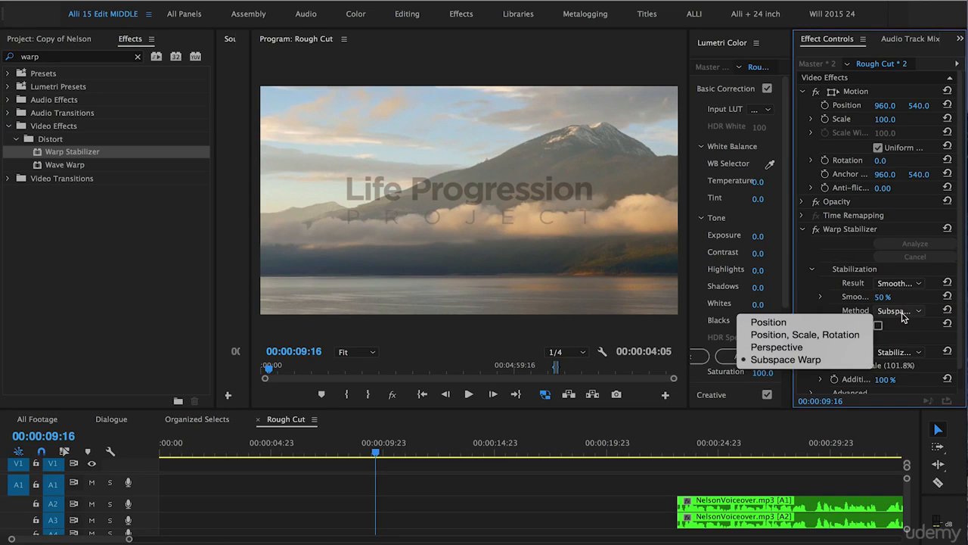
{"action": "left_click", "coordinate": [786, 362]}
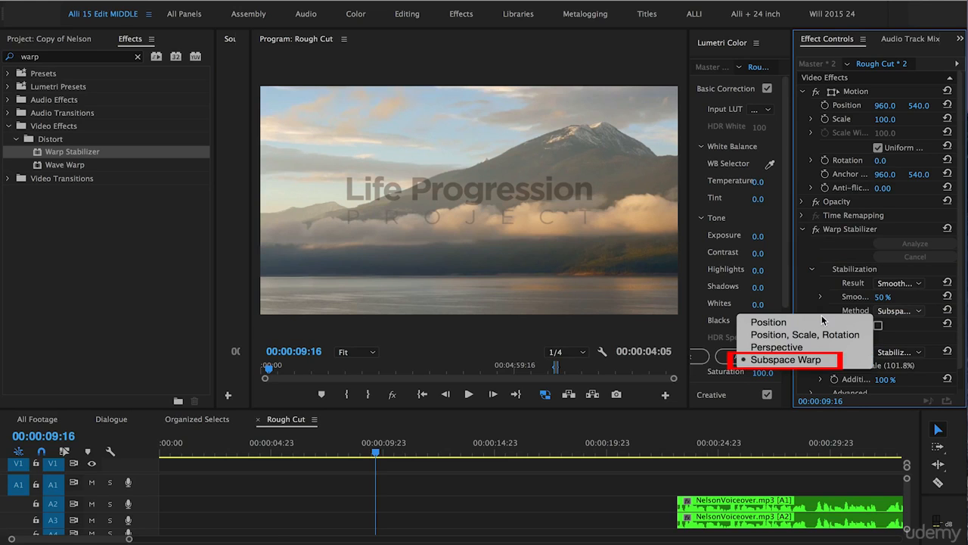
{"action": "left_click", "coordinate": [906, 354]}
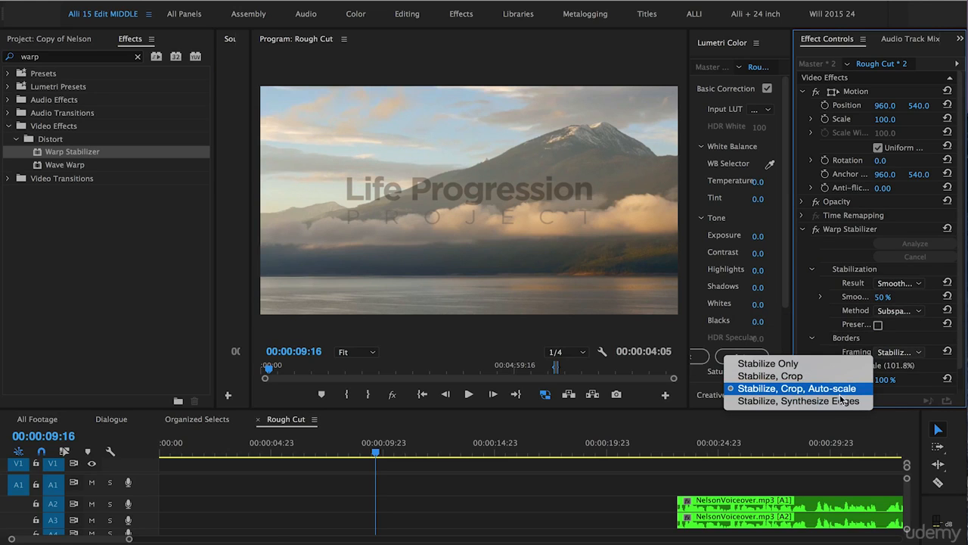
{"action": "left_click", "coordinate": [492, 409]}
{"action": "left_click_drag", "start_coordinate": [493, 409], "coordinate": [492, 300]}
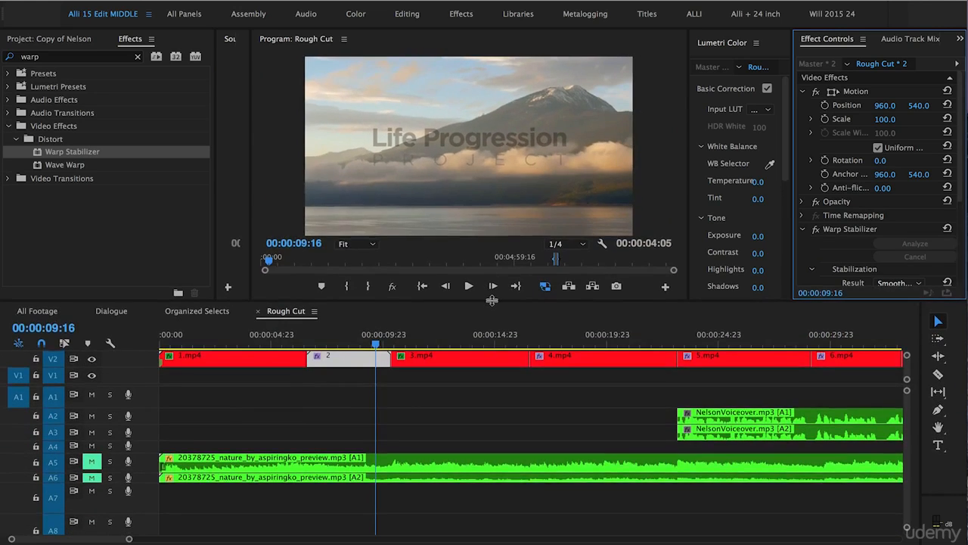
- Play back the stabilized nested clip 2, first in the normal layout and again with the program monitor maximized
{"action": "left_click", "coordinate": [306, 345]}
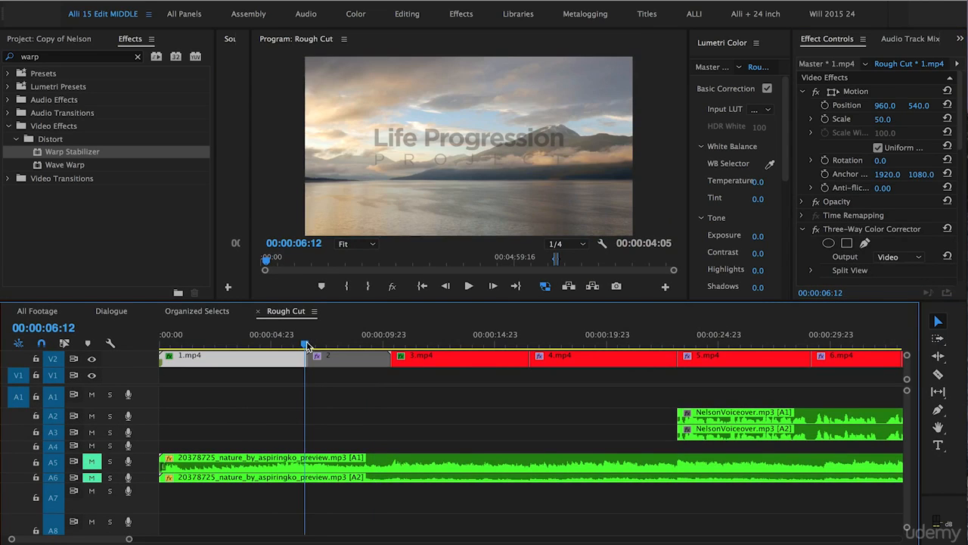
{"action": "key", "text": "space"}
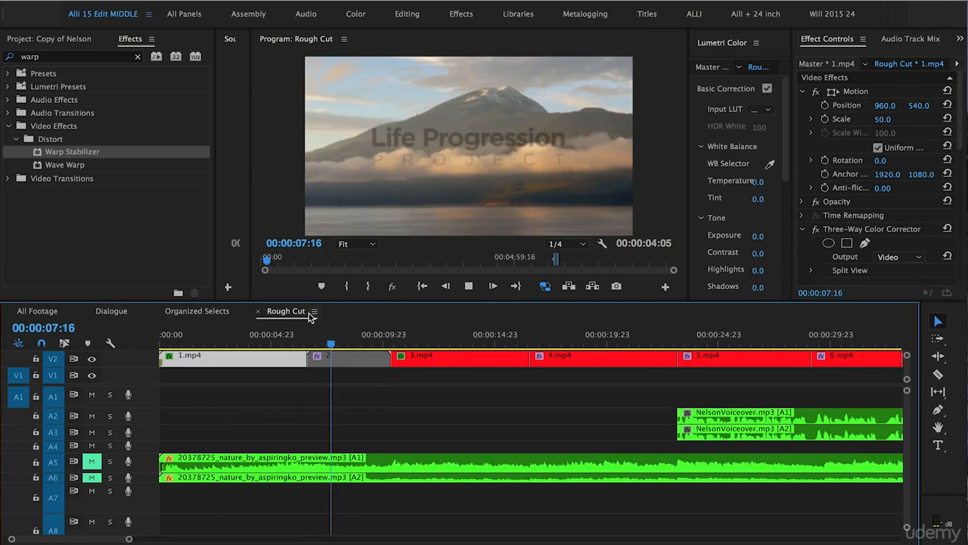
{"action": "left_click", "coordinate": [327, 341]}
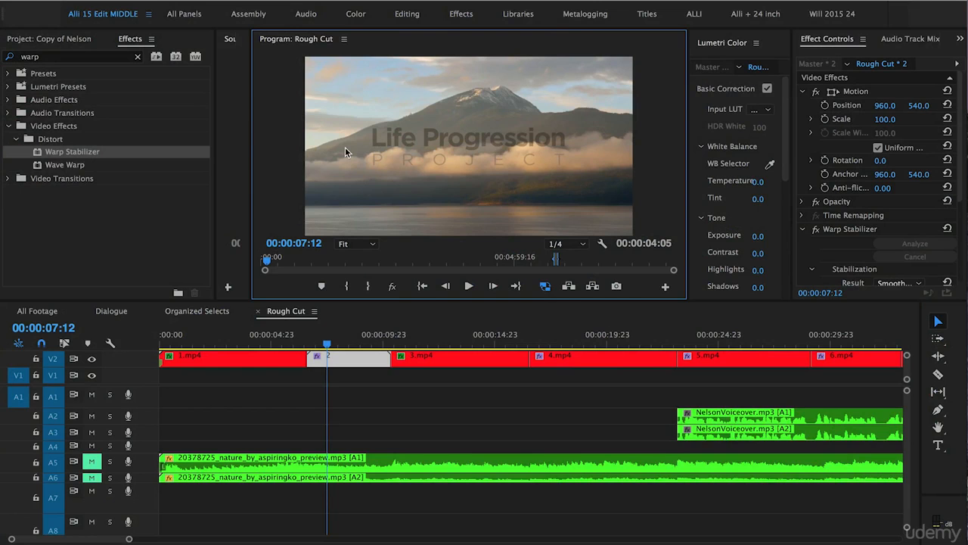
{"action": "key", "text": "grave"}
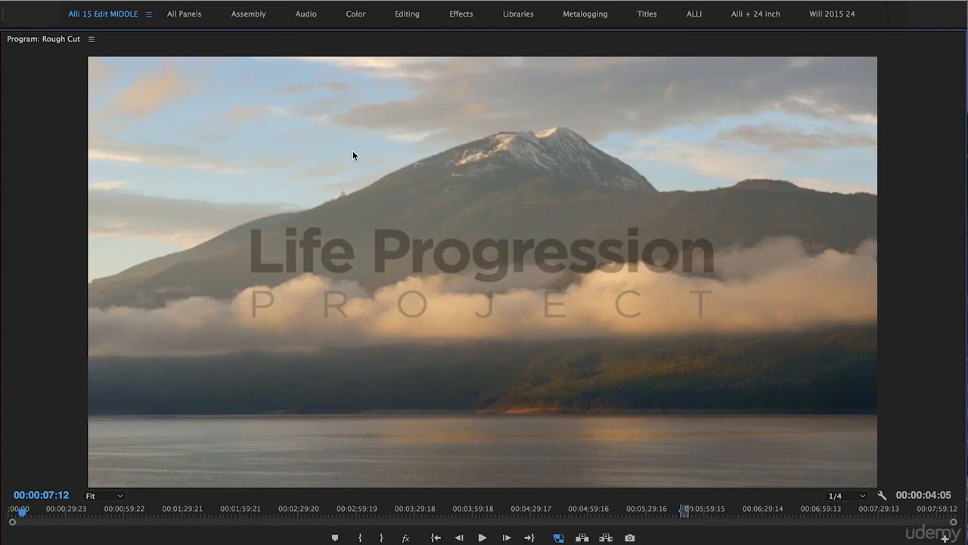
{"action": "key", "text": "space"}
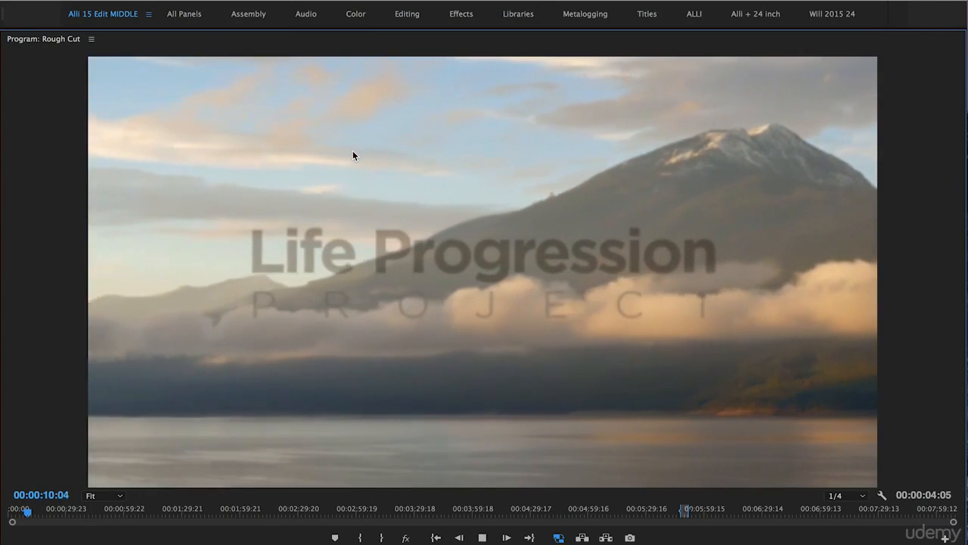
{"action": "key", "text": "space"}
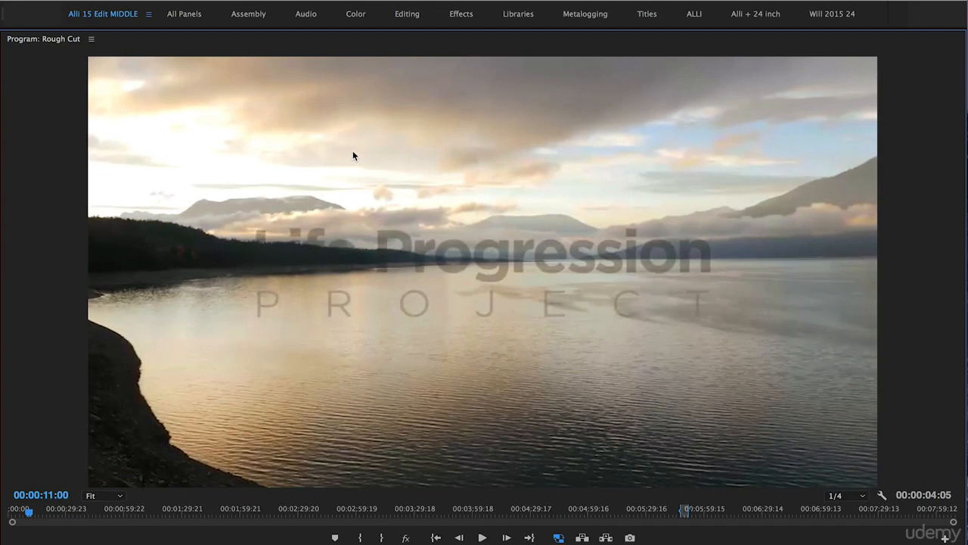
{"action": "key", "text": "grave"}
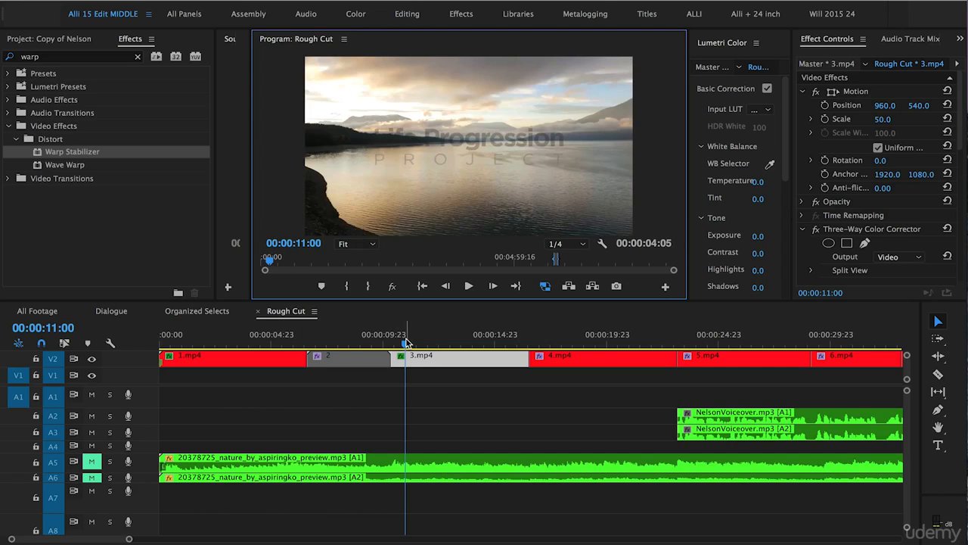
- Move the playhead to 00:00:40:14 and select clip 9.mp4 on V2 to inspect its motion settings
{"action": "left_click_drag", "start_coordinate": [406, 345], "coordinate": [510, 350]}
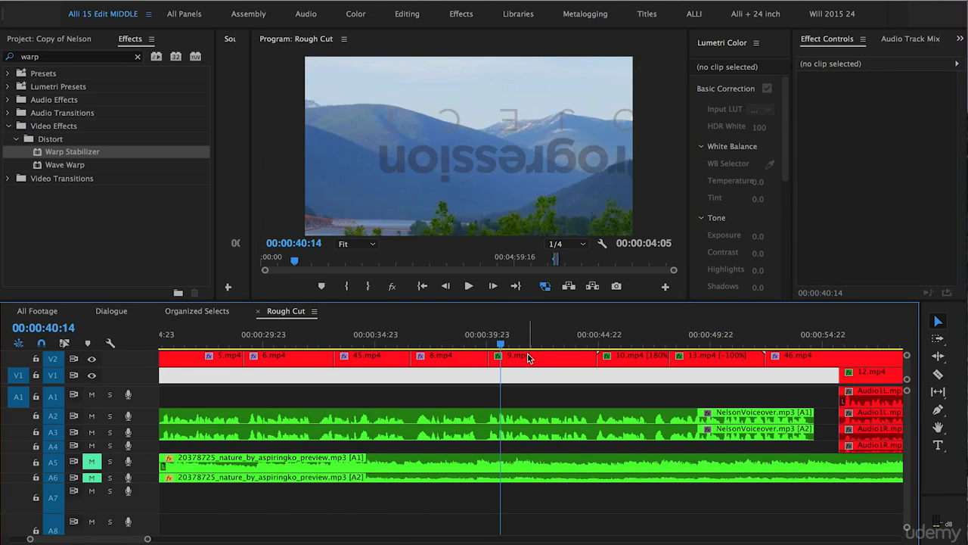
{"action": "mouse_move", "coordinate": [527, 352]}
{"action": "left_click", "coordinate": [527, 353]}
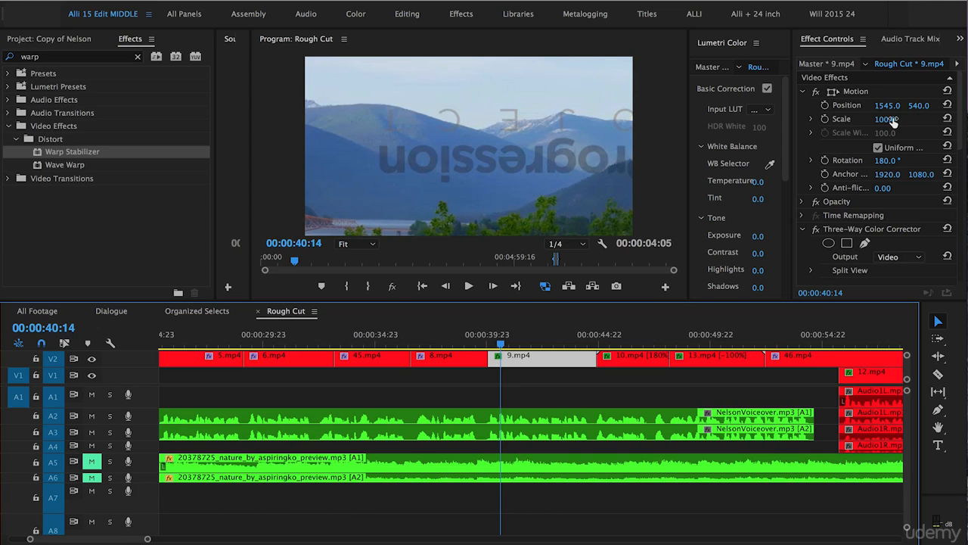
- Mute audio tracks A1, A2, A3 and A4
{"action": "left_click", "coordinate": [95, 397]}
{"action": "left_click", "coordinate": [94, 417]}
{"action": "left_click", "coordinate": [95, 432]}
{"action": "left_click", "coordinate": [92, 446]}
- Play back clip 9.mp4 on V2 from its start with the program monitor maximized, and restore the normal layout
{"action": "left_click", "coordinate": [489, 344]}
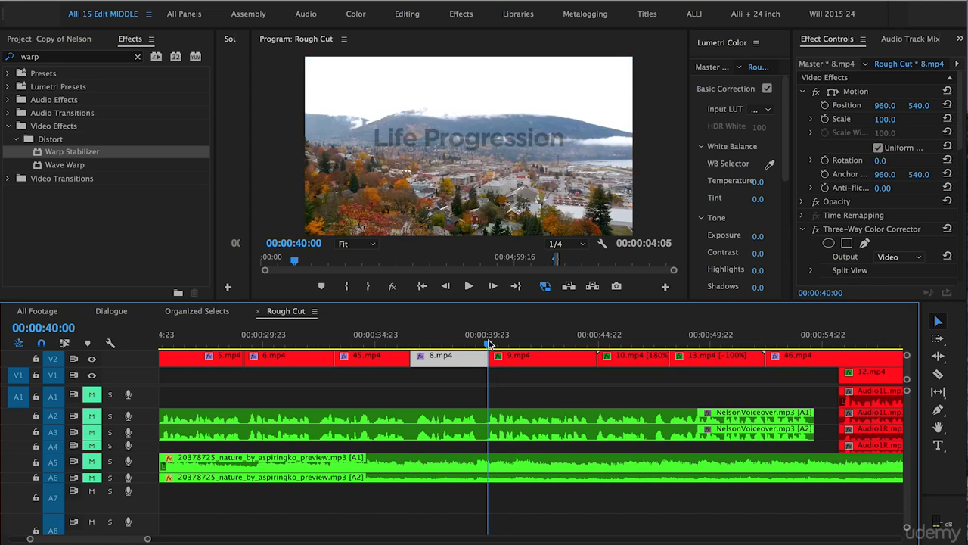
{"action": "left_click", "coordinate": [444, 137]}
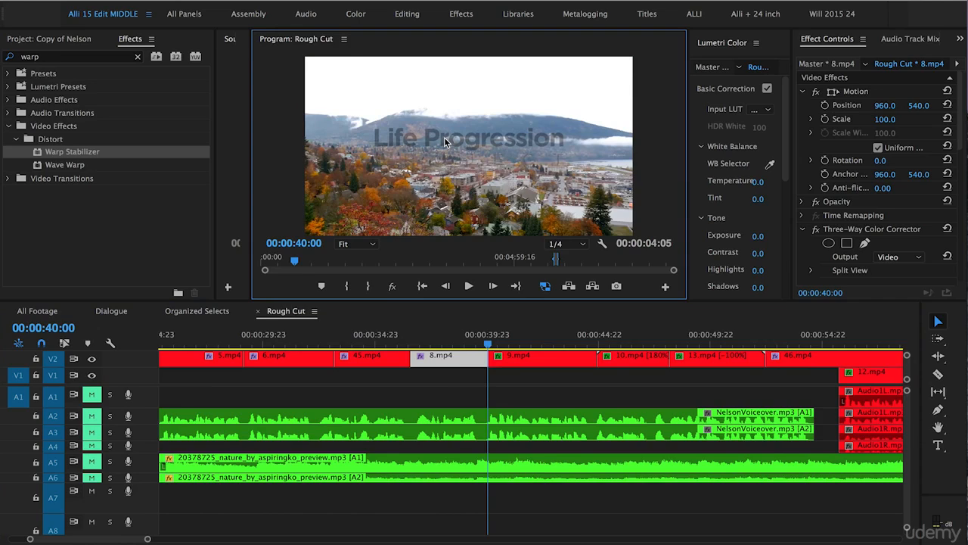
{"action": "key", "text": "grave"}
{"action": "key", "text": "space"}
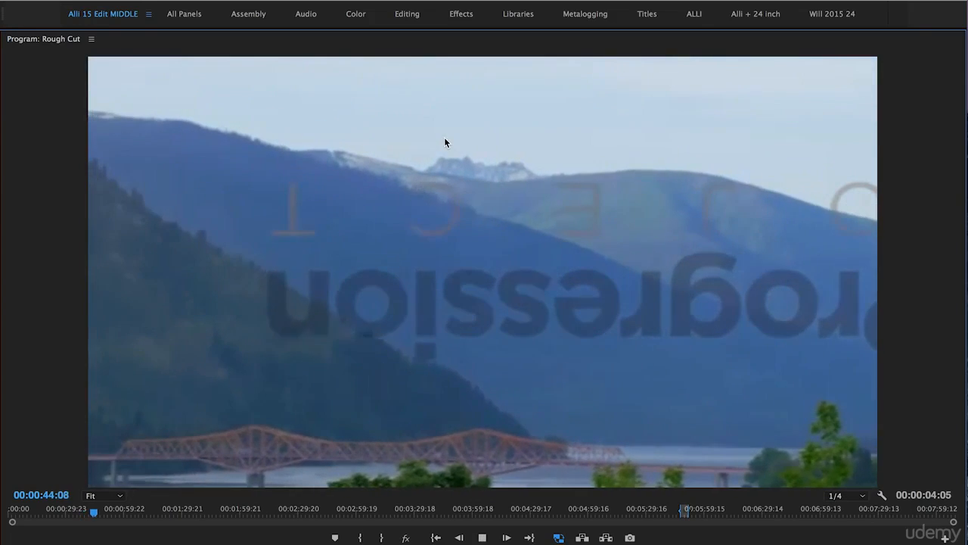
{"action": "key", "text": "space"}
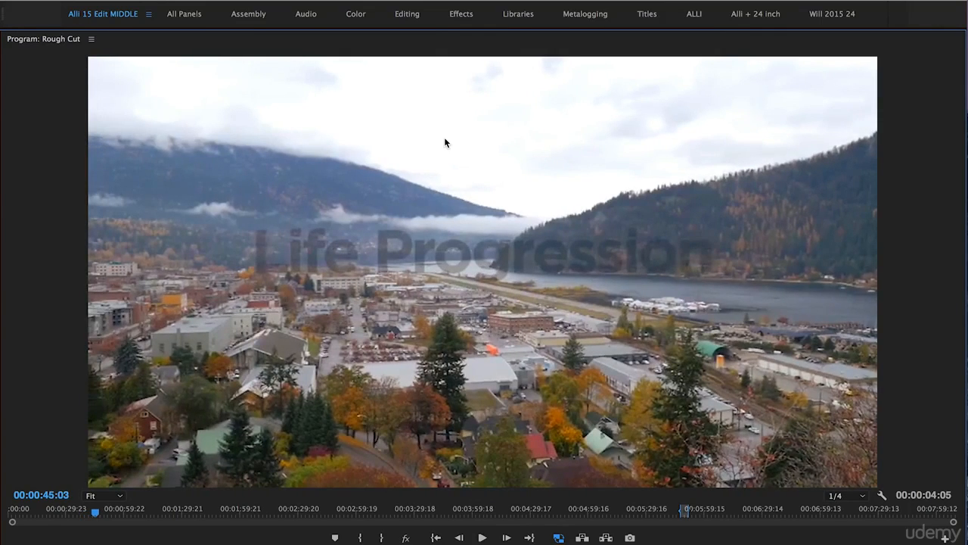
{"action": "key", "text": "grave"}
- Nest clip 9.mp4 on V2 of the Rough Cut sequence and name the nested sequence 9
{"action": "left_click", "coordinate": [528, 356]}
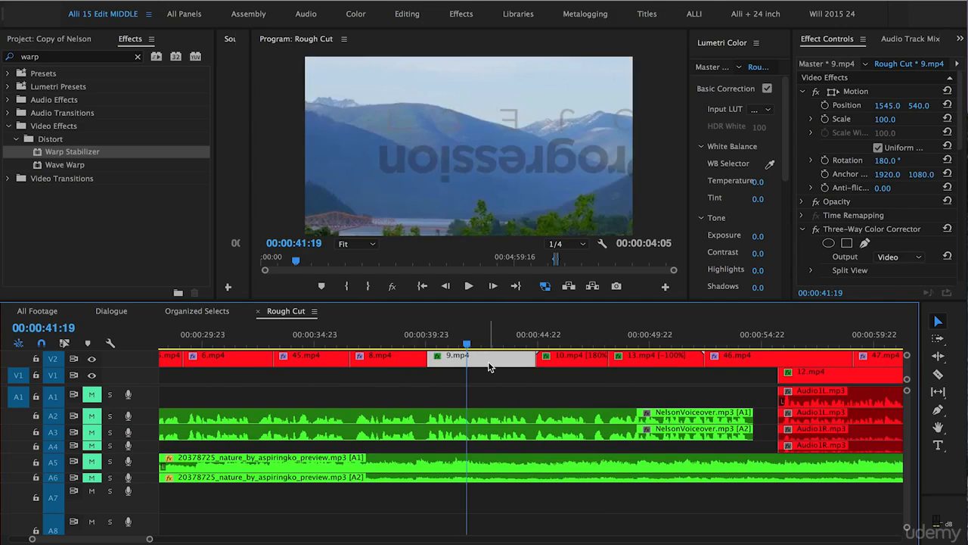
{"action": "left_click", "coordinate": [450, 357]}
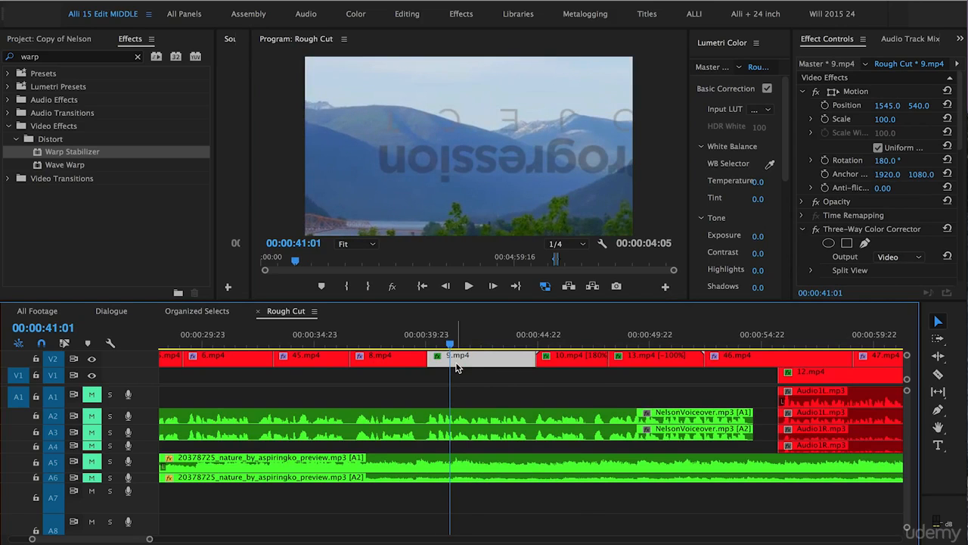
{"action": "right_click", "coordinate": [479, 360]}
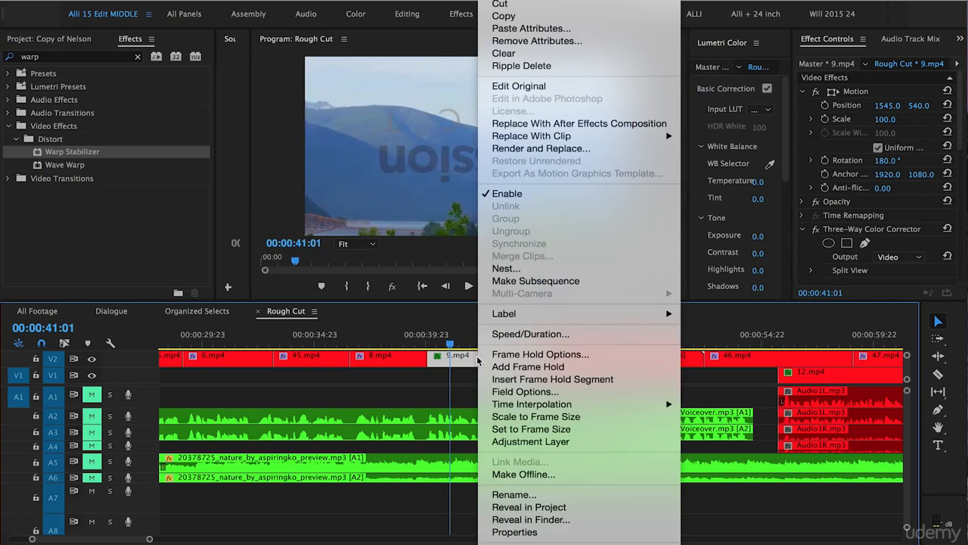
{"action": "left_click", "coordinate": [499, 269]}
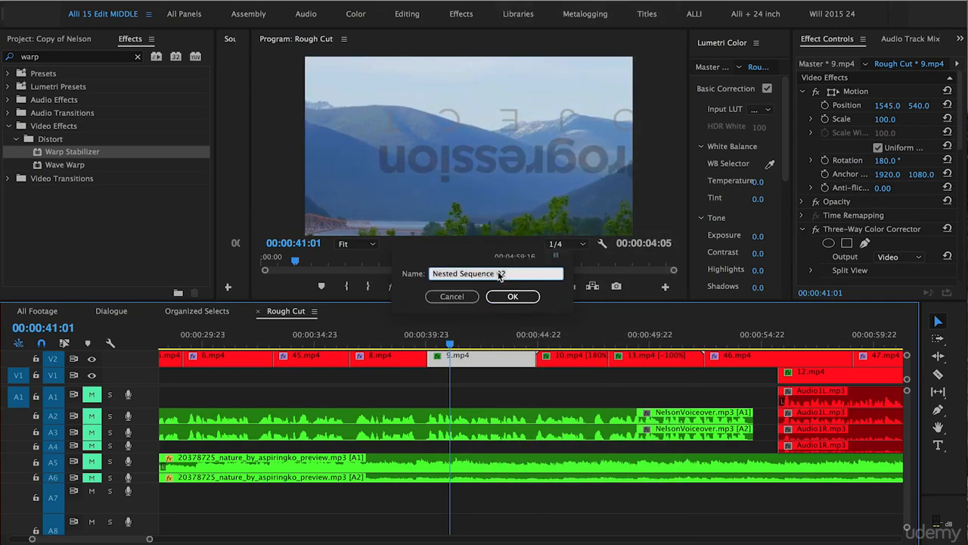
{"action": "type", "text": "9"}
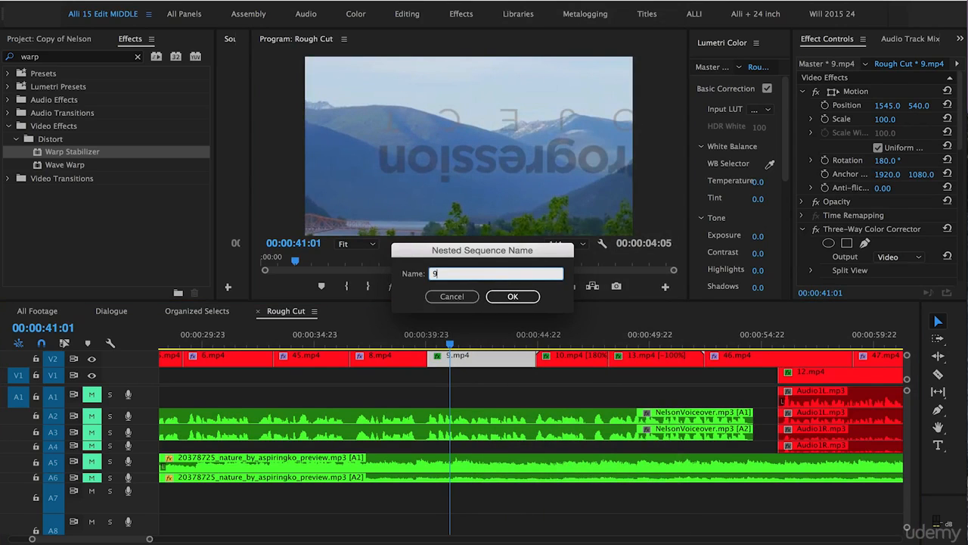
{"action": "left_click", "coordinate": [512, 297]}
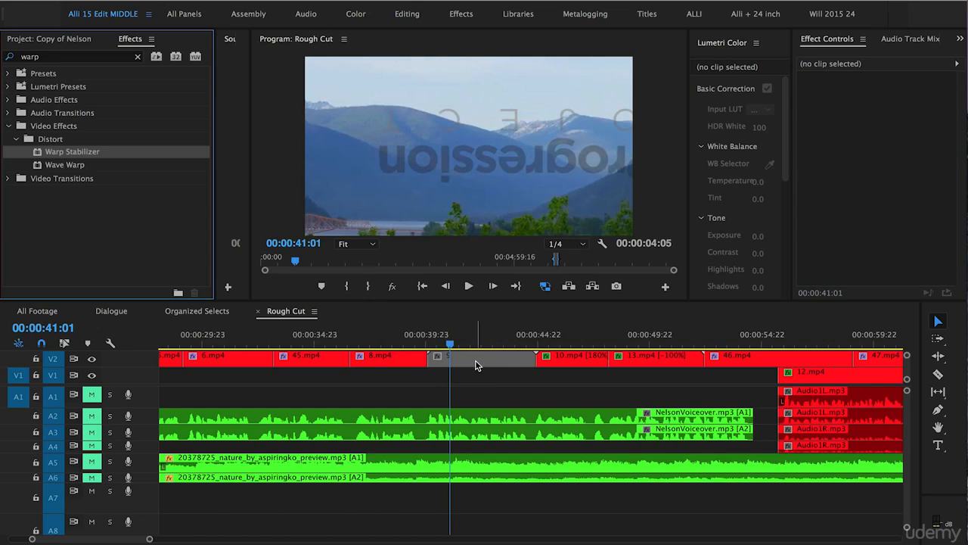
- Open the nested sequence 9 and scrub through the original clip it contains
{"action": "double_click", "coordinate": [467, 361]}
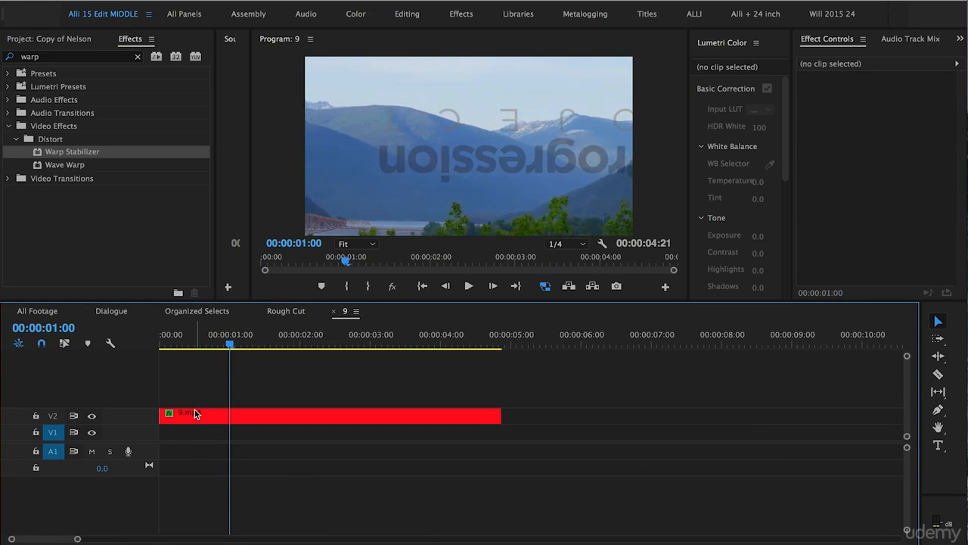
{"action": "left_click", "coordinate": [239, 337]}
{"action": "left_click_drag", "start_coordinate": [240, 392], "coordinate": [277, 345]}
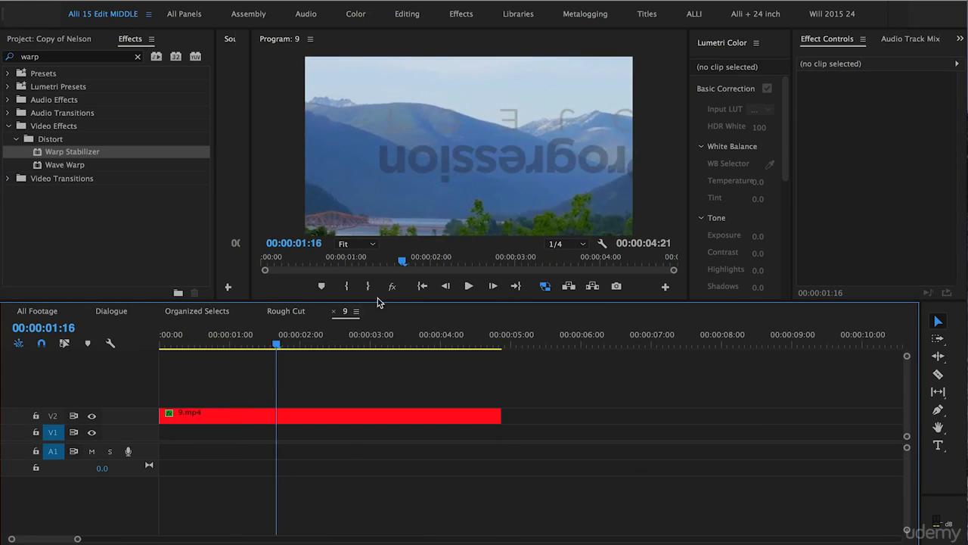
- Return to the Rough Cut sequence and apply Warp Stabilizer to nested clip 9 on V2
{"action": "left_click", "coordinate": [285, 311]}
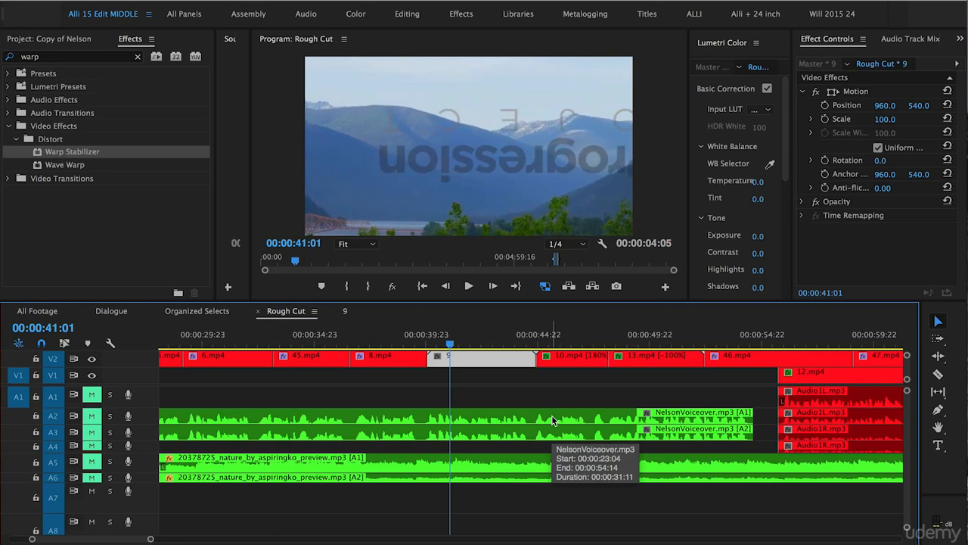
{"action": "left_click_drag", "start_coordinate": [43, 158], "coordinate": [494, 359]}
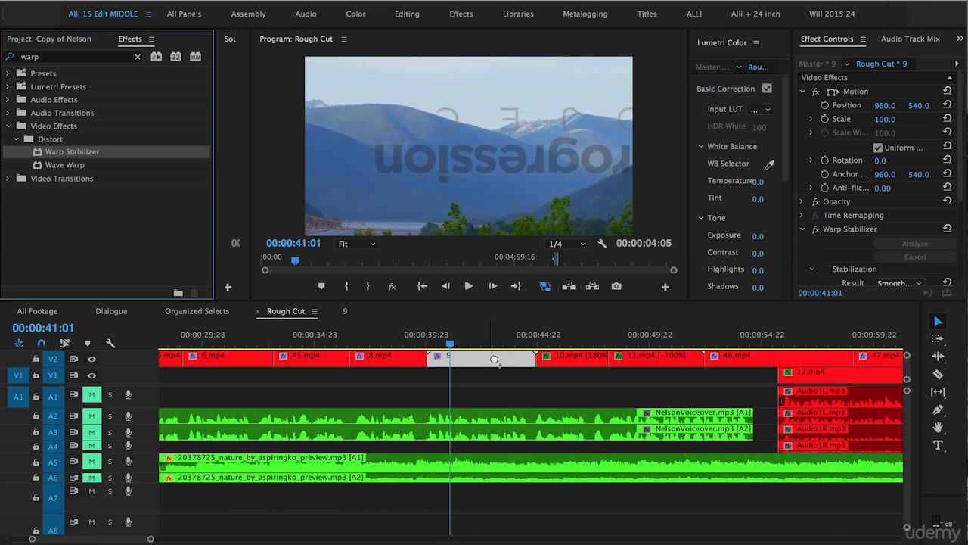
- Play back the stabilized nested clip 9 from its start with the program monitor maximized, and restore the normal layout
{"action": "key", "text": "Up"}
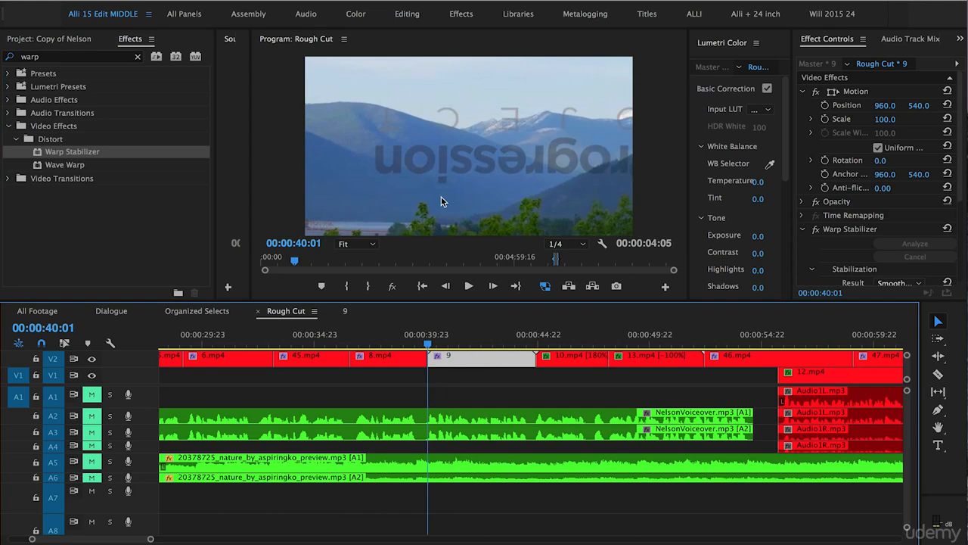
{"action": "left_click", "coordinate": [379, 203]}
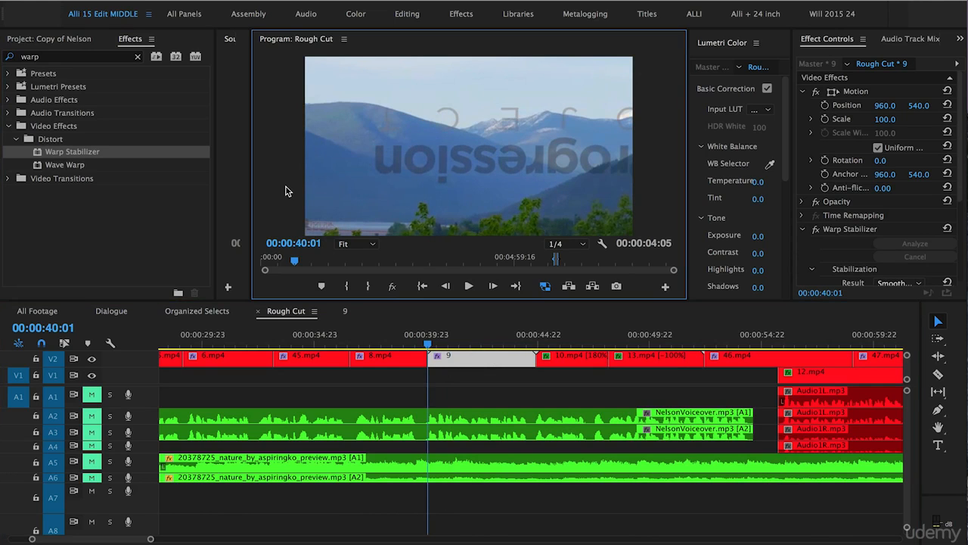
{"action": "key", "text": "grave"}
{"action": "key", "text": "space"}
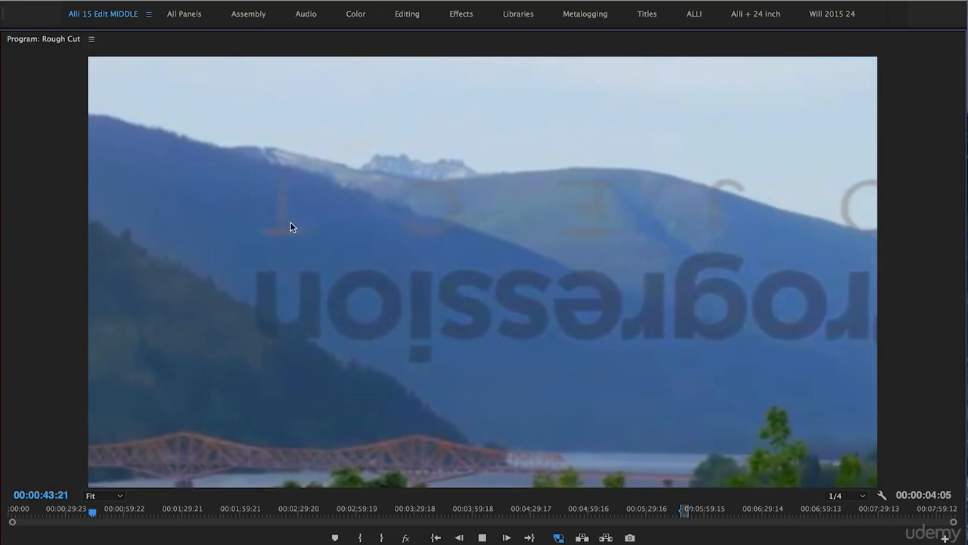
{"action": "key", "text": "space"}
{"action": "key", "text": "grave"}
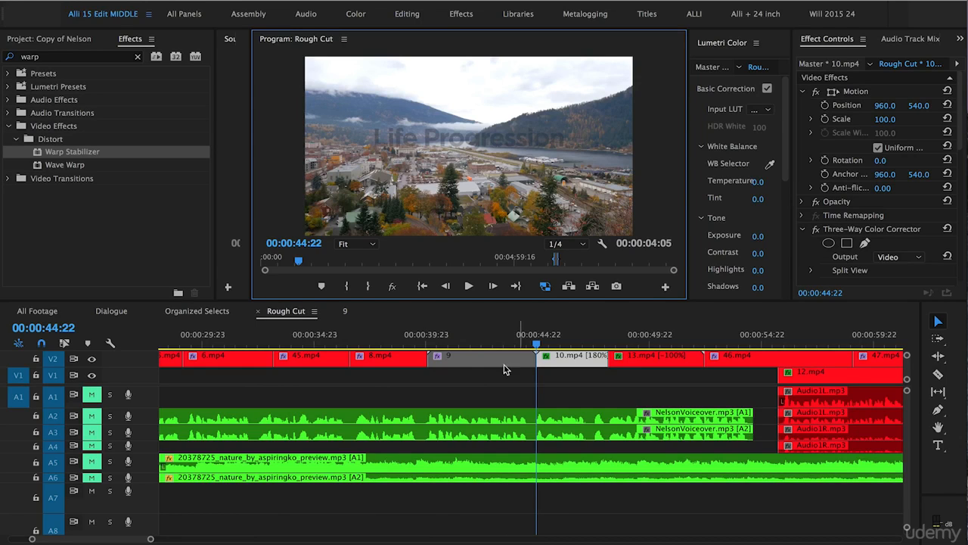
- Enlarge the effect settings area and examine the Result, Method and Framing options of nested clip 9's Warp Stabilizer
{"action": "left_click_drag", "start_coordinate": [460, 341], "coordinate": [463, 341]}
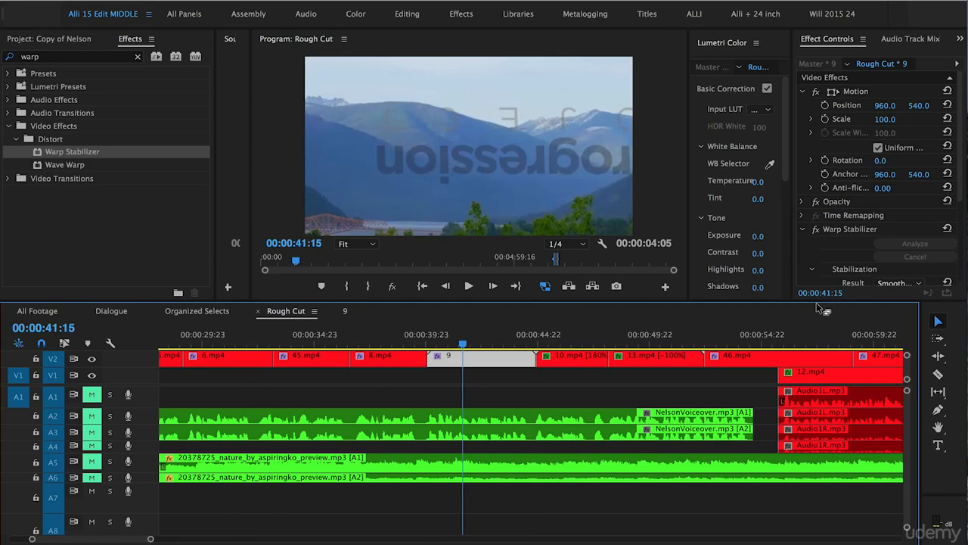
{"action": "left_click_drag", "start_coordinate": [822, 304], "coordinate": [821, 385]}
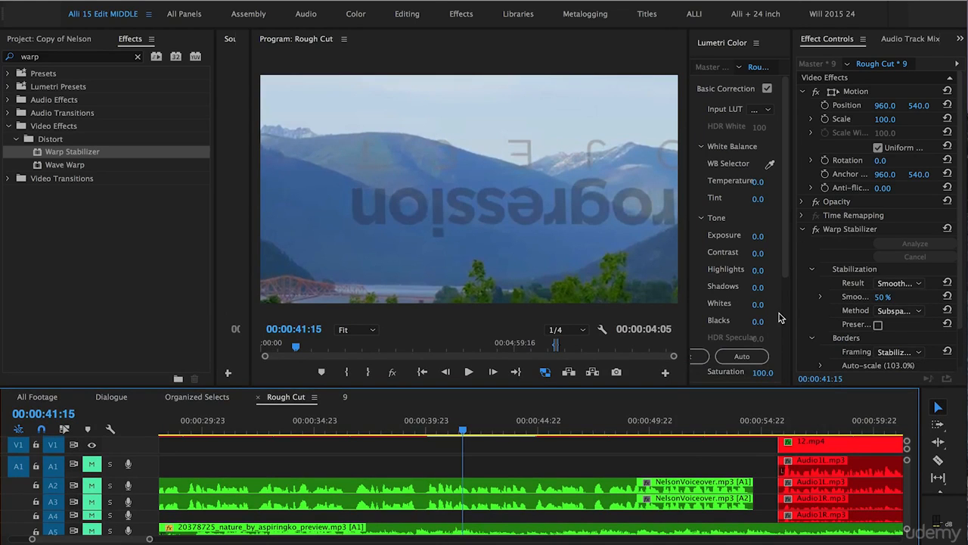
{"action": "left_click", "coordinate": [889, 283]}
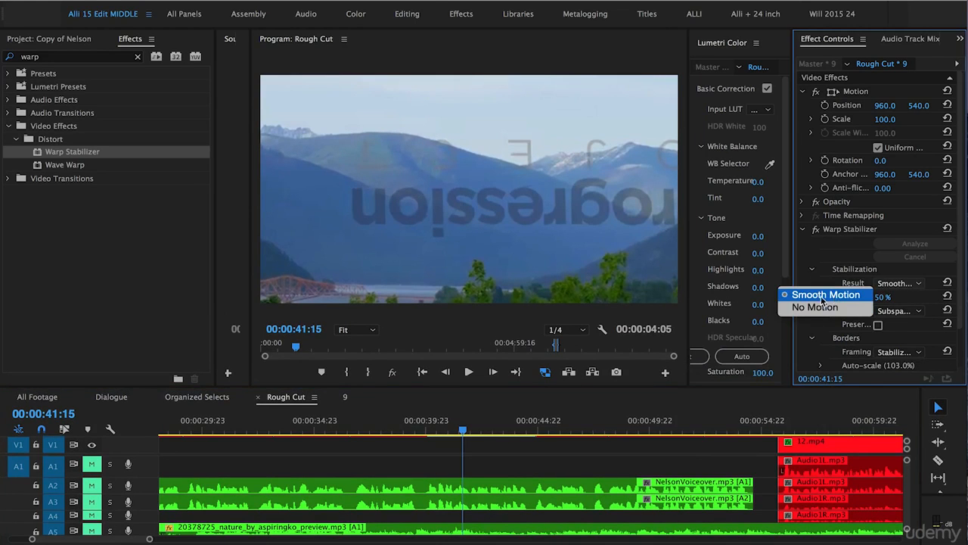
{"action": "left_click", "coordinate": [805, 334]}
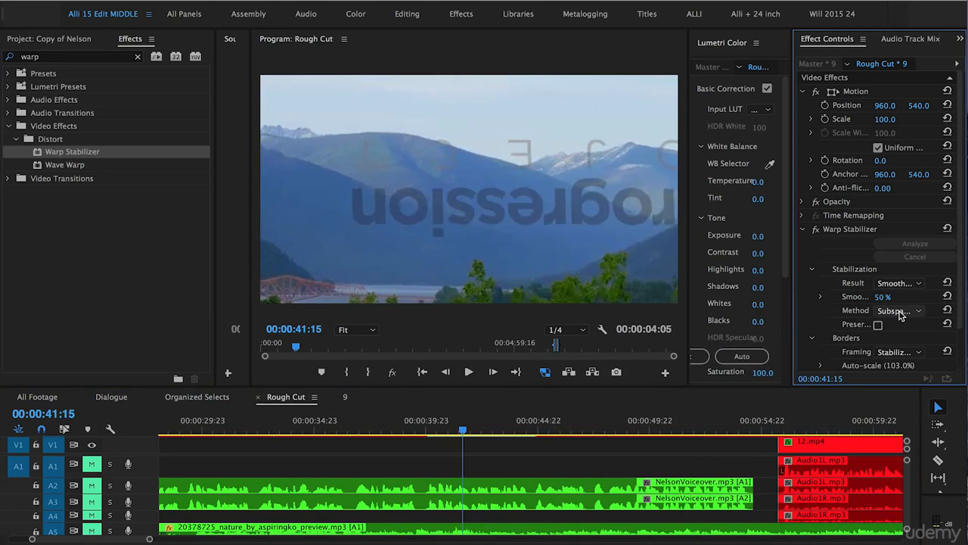
{"action": "left_click", "coordinate": [900, 311]}
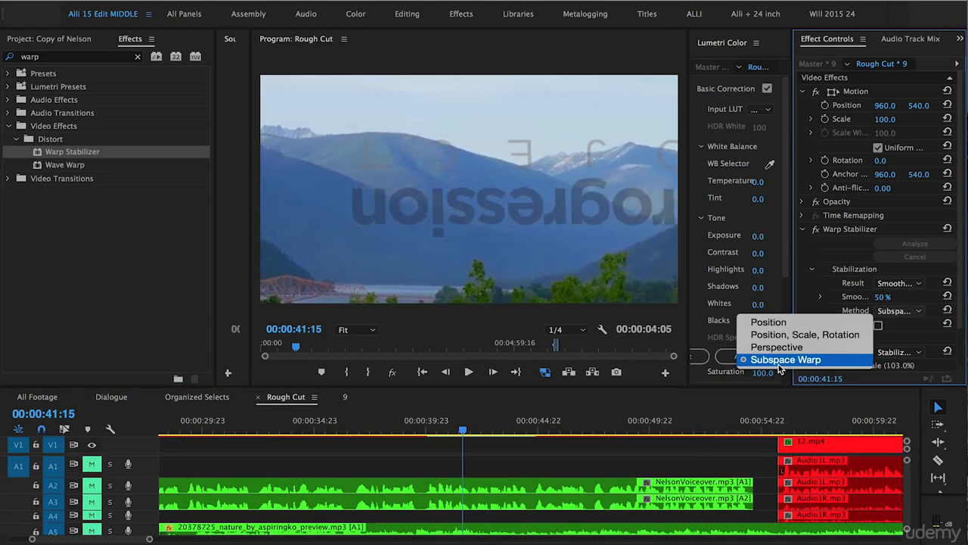
{"action": "left_click", "coordinate": [817, 295]}
{"action": "left_click", "coordinate": [899, 352]}
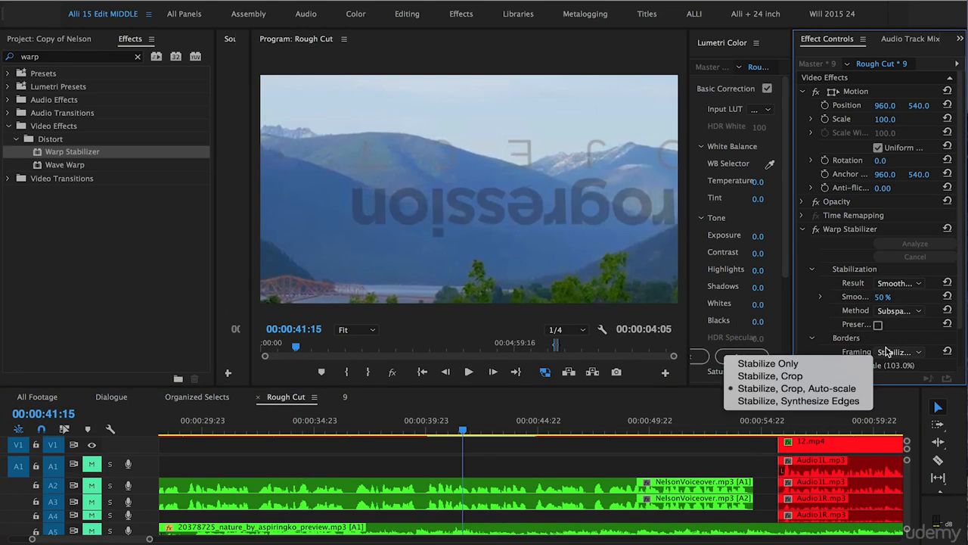
{"action": "left_click", "coordinate": [775, 392]}
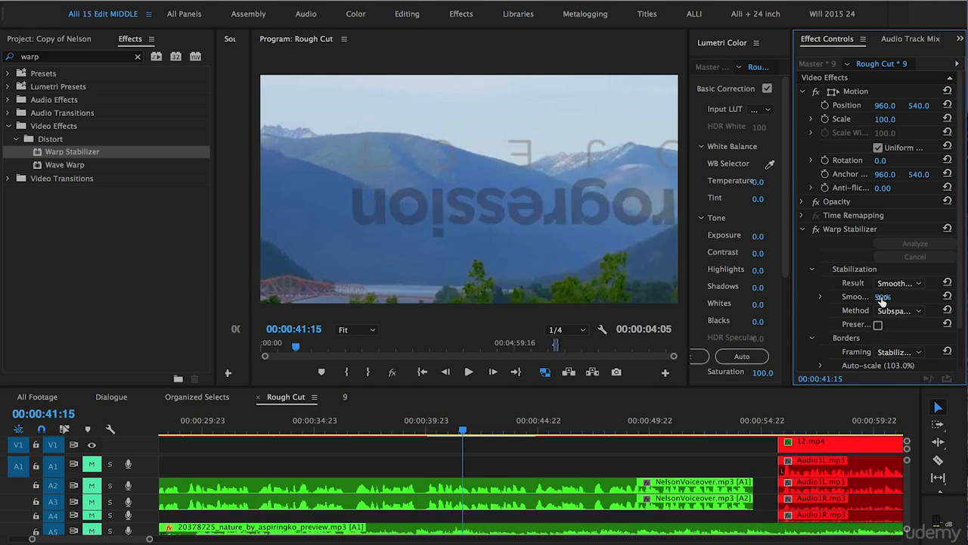
- Set the Warp Stabilizer smoothness of nested clip 9 to 20%
{"action": "left_click", "coordinate": [882, 297]}
{"action": "type", "text": "20"}
{"action": "key", "text": "Return"}
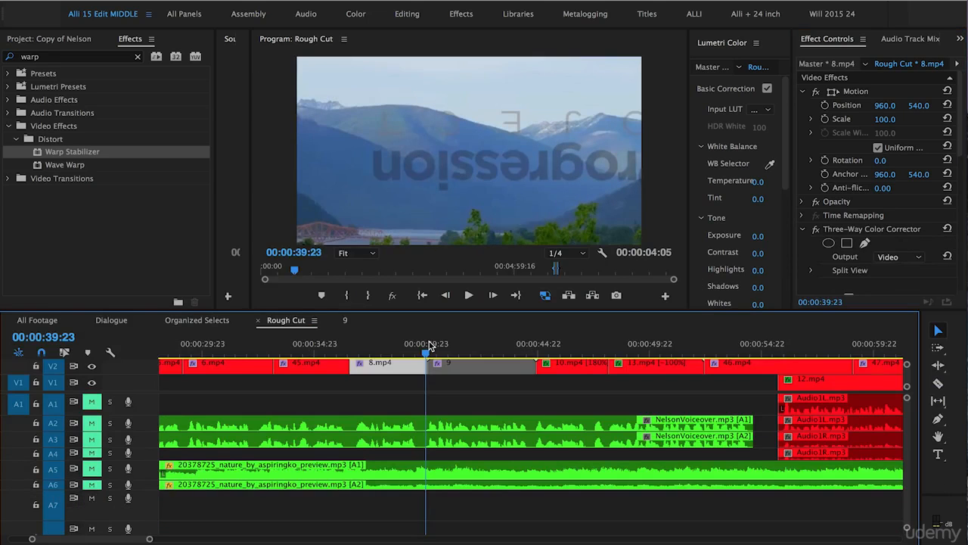
- Return to the start of nested clip 9 and play it in the maximized program monitor to check the 20% smoothness
{"action": "left_click", "coordinate": [431, 342]}
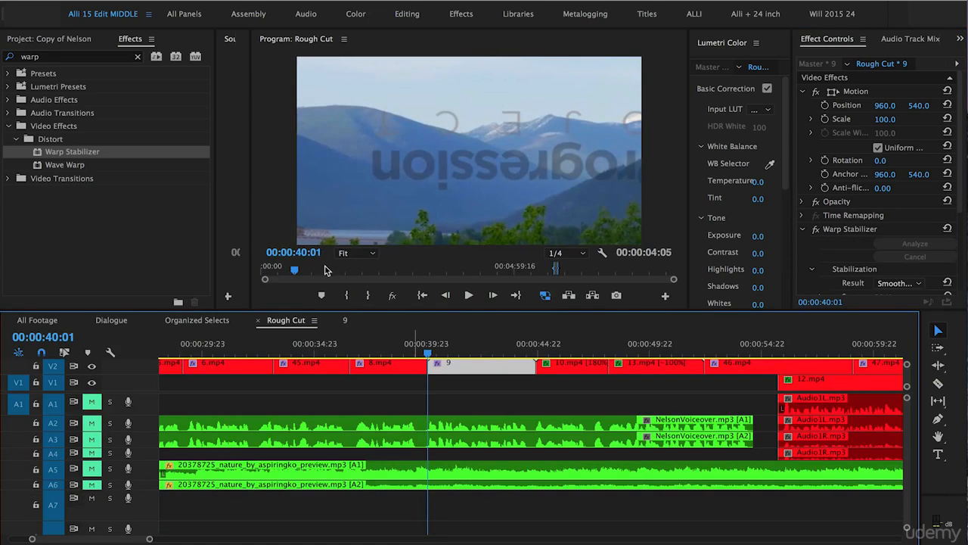
{"action": "left_click", "coordinate": [276, 215]}
{"action": "key", "text": "grave"}
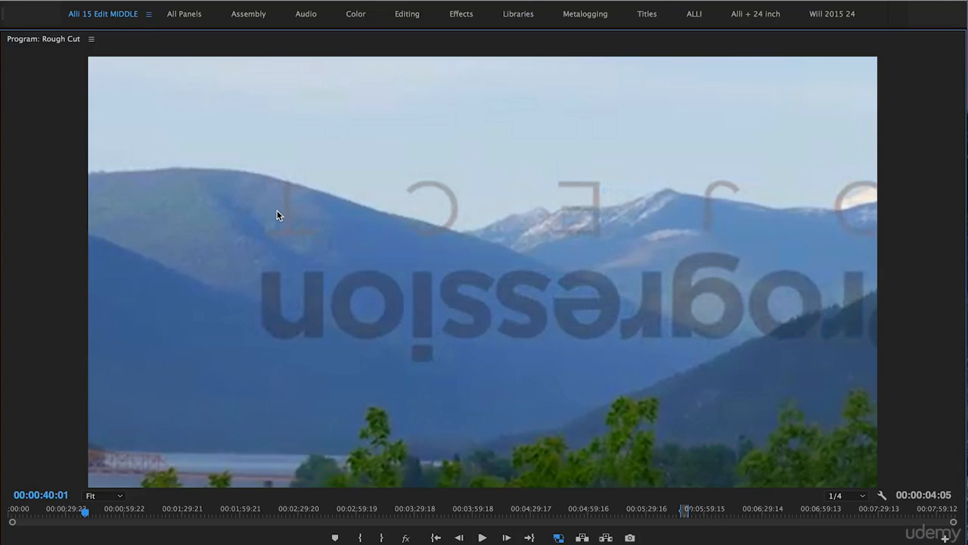
{"action": "key", "text": "space"}
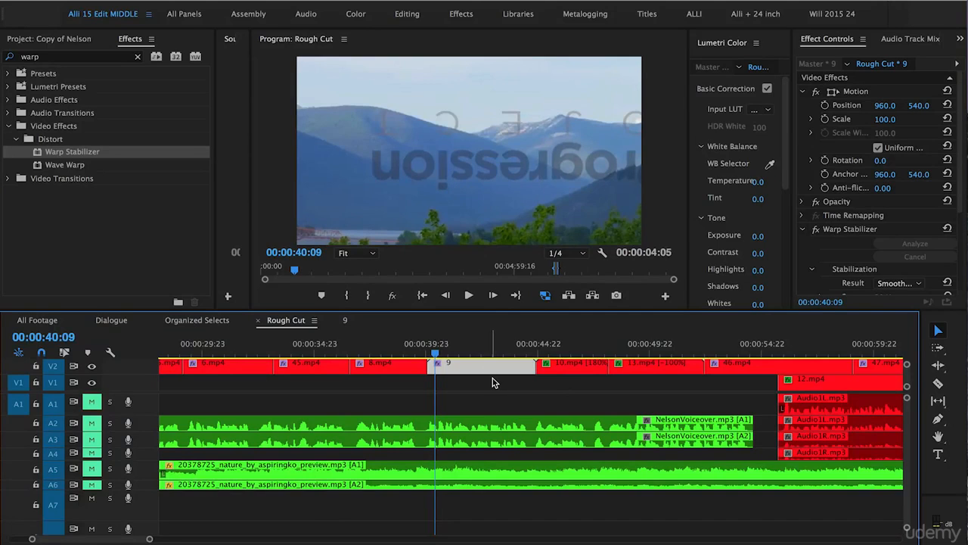
- Reduce the Warp Stabilizer smoothness of nested clip 9 to 10%
{"action": "left_click_drag", "start_coordinate": [963, 208], "coordinate": [965, 283]}
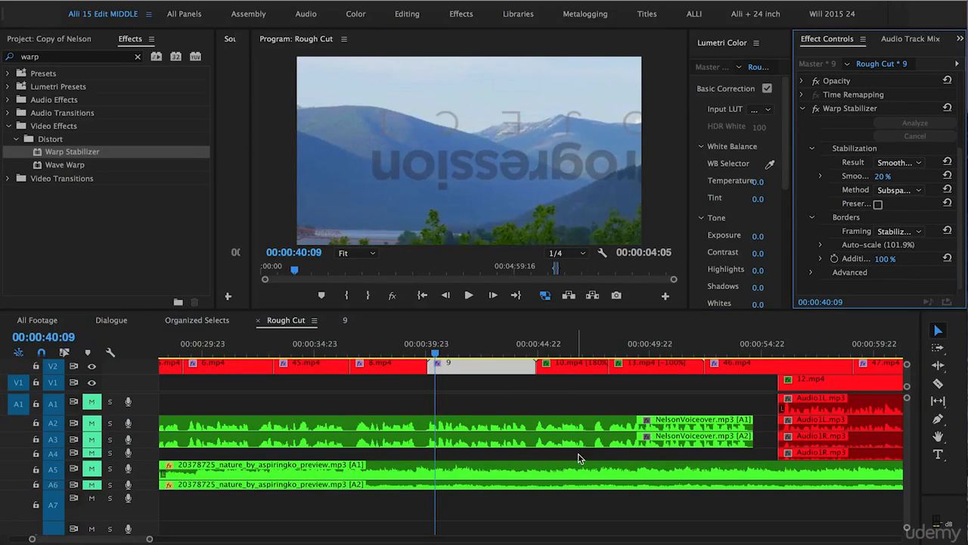
{"action": "left_click", "coordinate": [883, 177]}
{"action": "type", "text": "10"}
{"action": "left_click", "coordinate": [834, 139]}
- Play nested clip 9 in the maximized program monitor to check the stabilization at 10% smoothness
{"action": "left_click", "coordinate": [462, 219]}
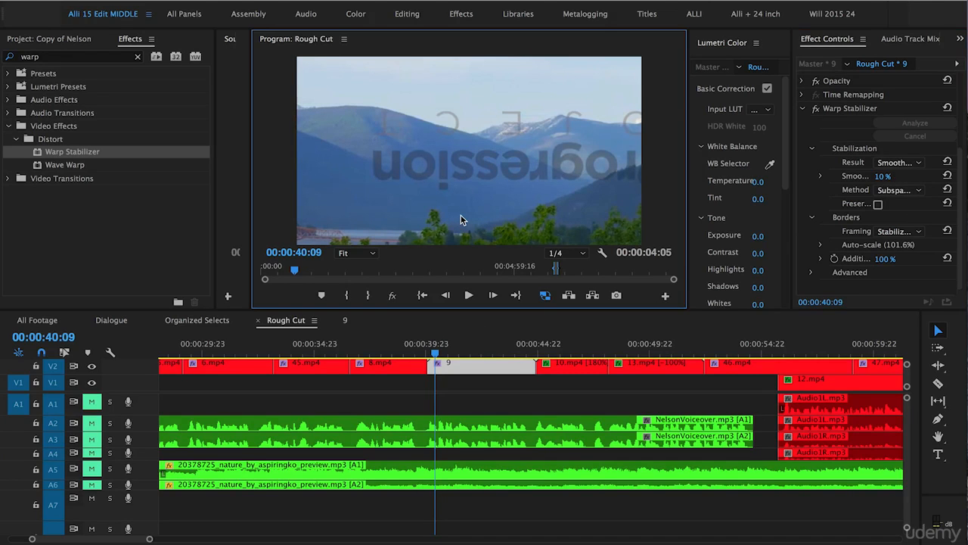
{"action": "key", "text": "grave"}
{"action": "key", "text": "space"}
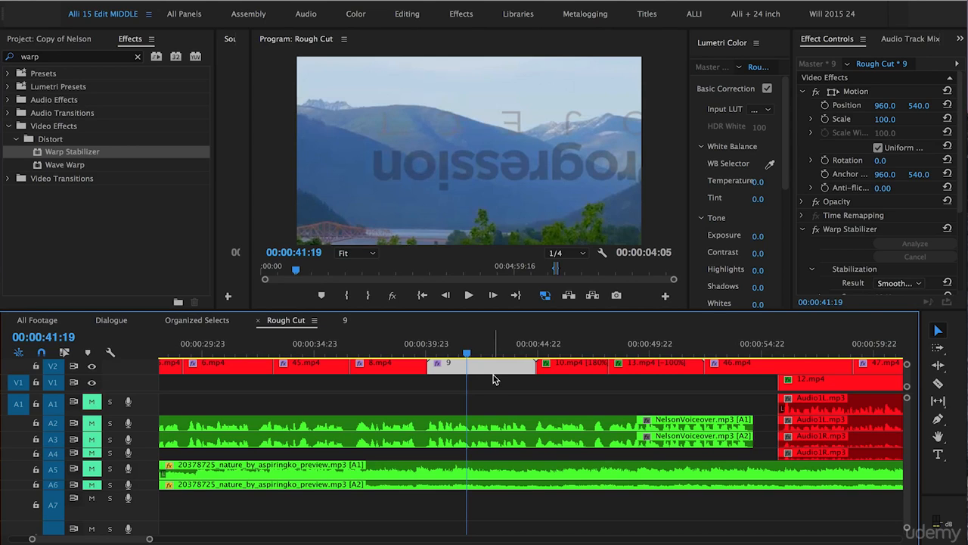
- Open nested sequence 9 and set the scale of 9.mp4 to 80 and its horizontal position to 1503
{"action": "double_click", "coordinate": [491, 372]}
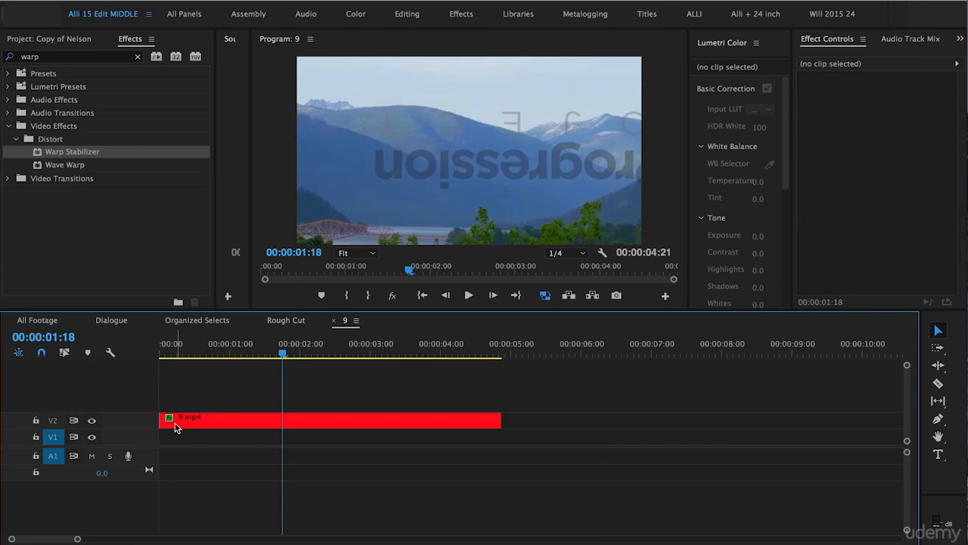
{"action": "left_click", "coordinate": [218, 418]}
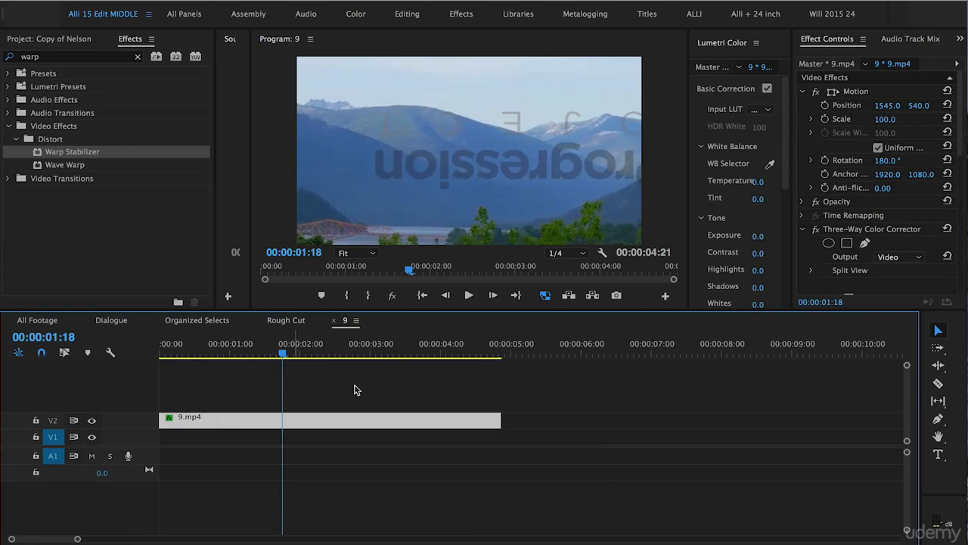
{"action": "left_click", "coordinate": [883, 121]}
{"action": "left_click_drag", "start_coordinate": [892, 121], "coordinate": [855, 106]}
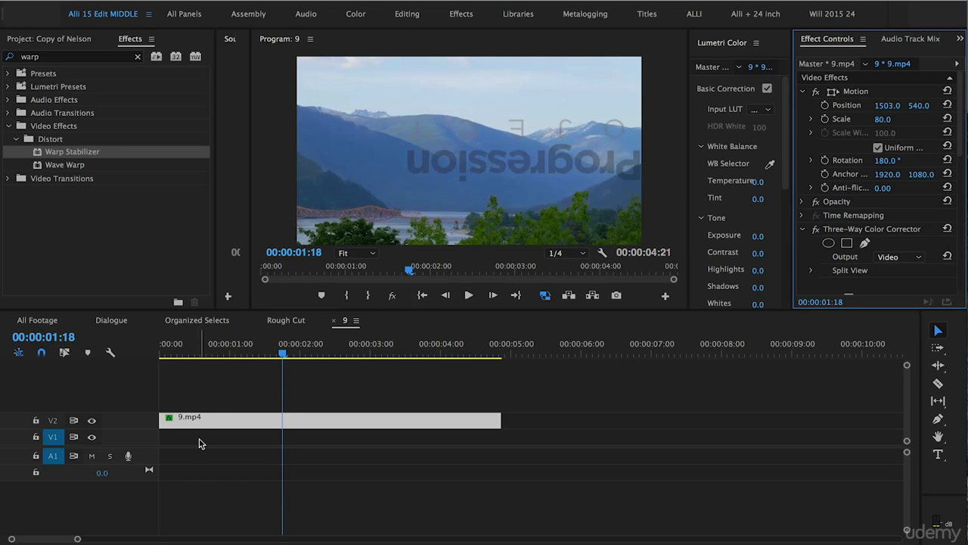
- Return to the Rough Cut sequence and play nested clip 9 in the maximized program monitor to check the rescaled footage
{"action": "left_click", "coordinate": [287, 325]}
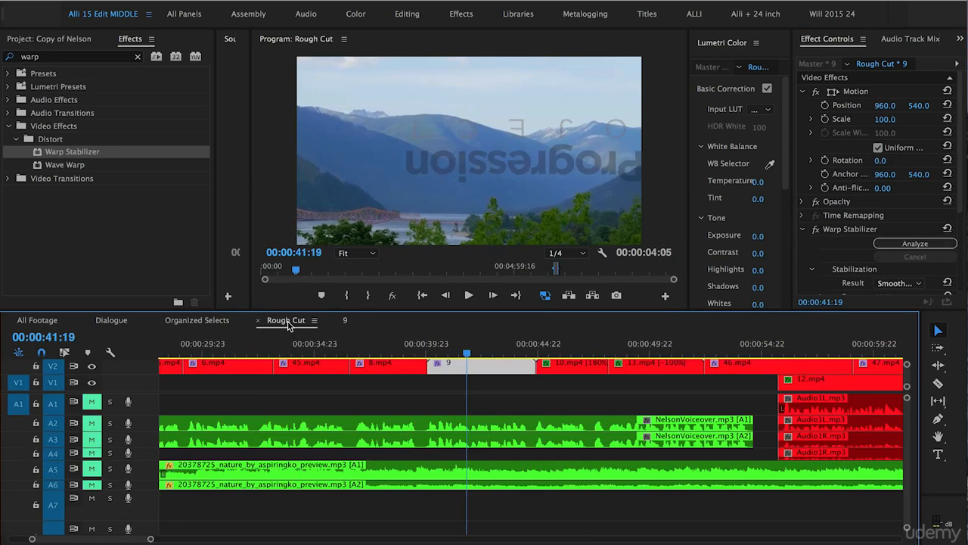
{"action": "key", "text": "grave"}
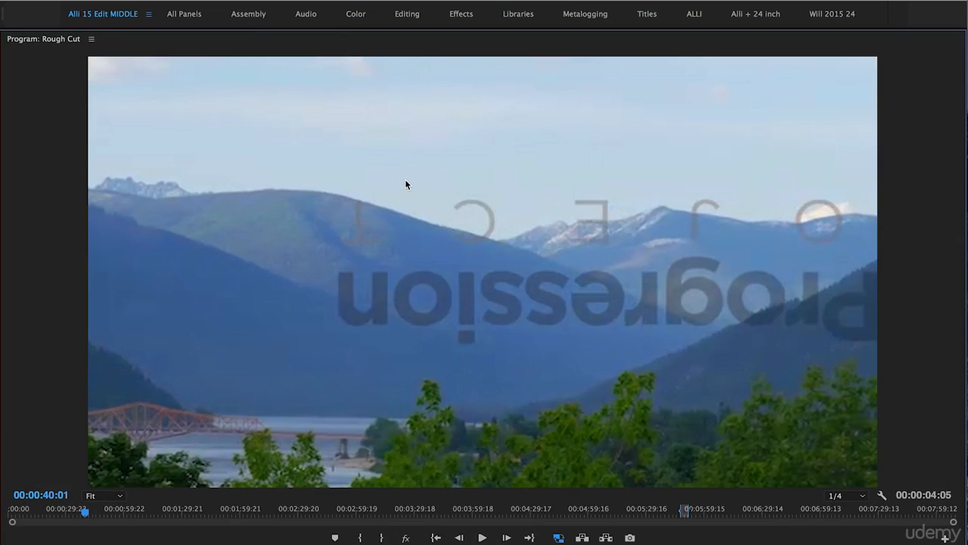
{"action": "key", "text": "space"}
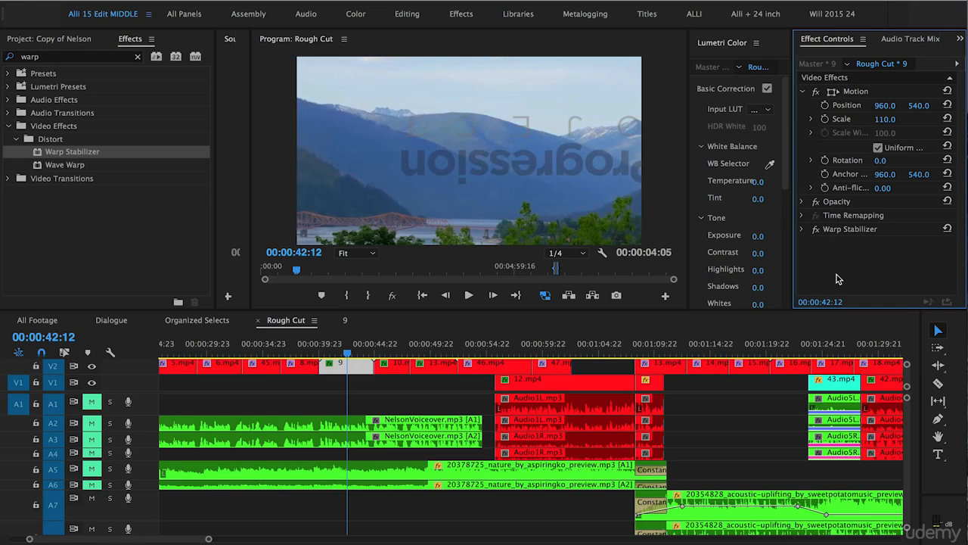
- Set the Warp Stabilizer framing of nested clip 9 to Stabilize Only
{"action": "left_click", "coordinate": [802, 229]}
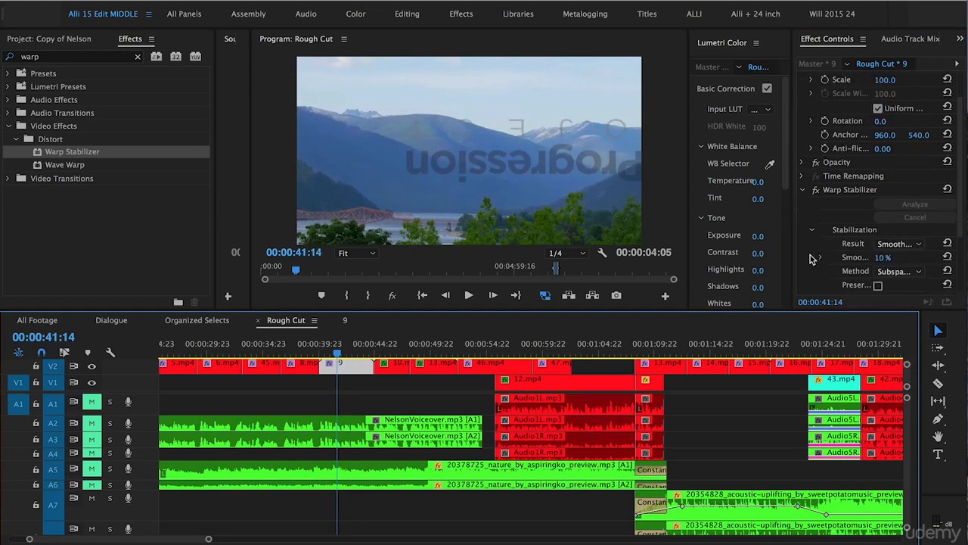
{"action": "scroll", "coordinate": [818, 258], "scroll_direction": "down", "scroll_amount": 3}
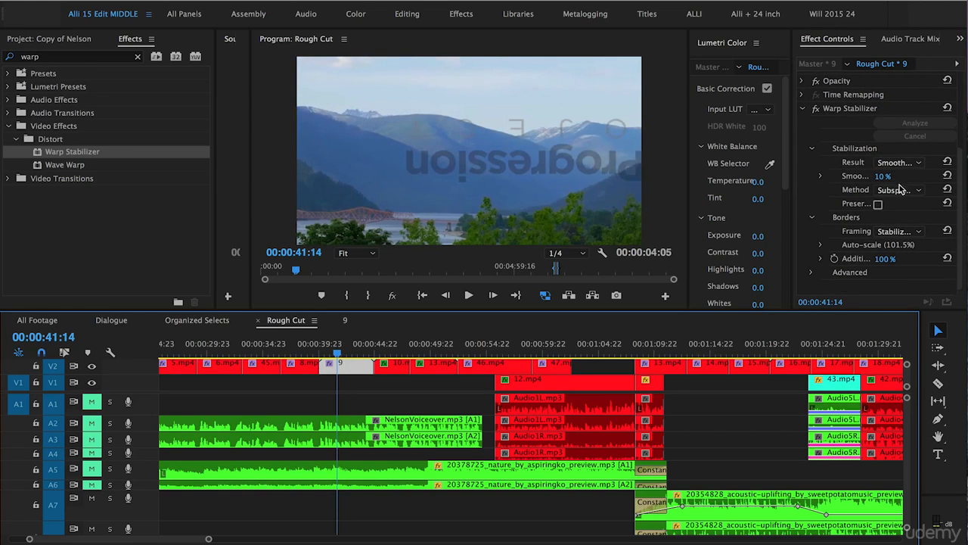
{"action": "left_click", "coordinate": [893, 234]}
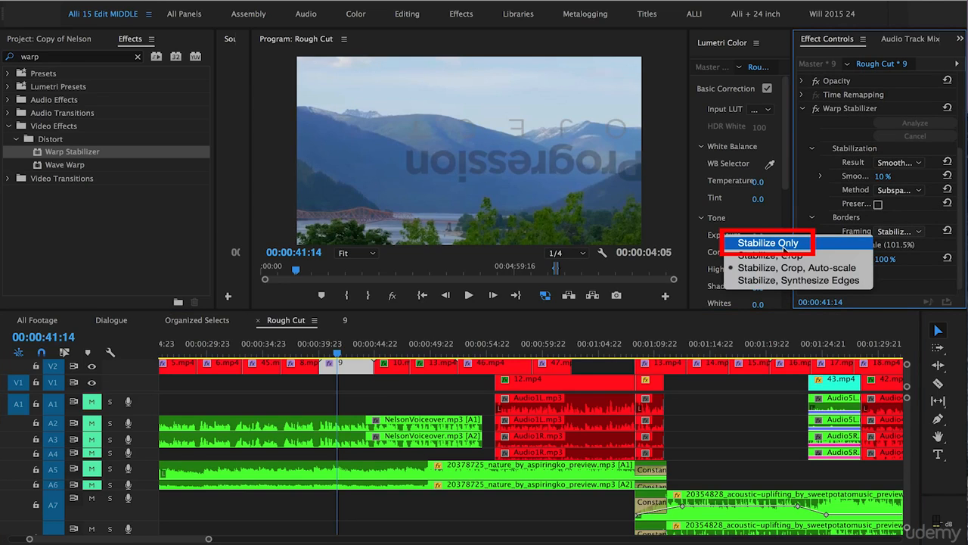
{"action": "left_click", "coordinate": [768, 243]}
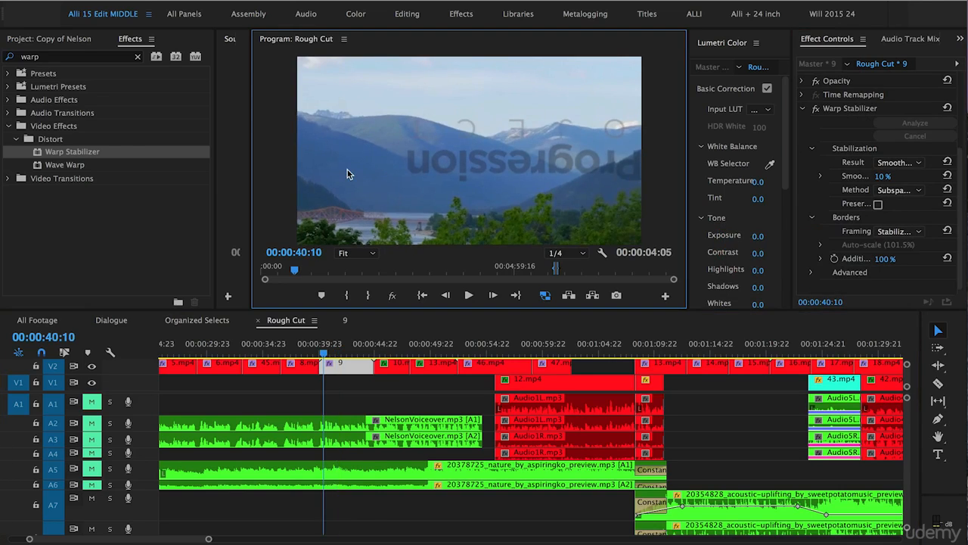
- Play nested clip 9 in the maximized program monitor to check the Stabilize Only framing, then restore the panel layout
{"action": "key", "text": "grave"}
{"action": "key", "text": "space"}
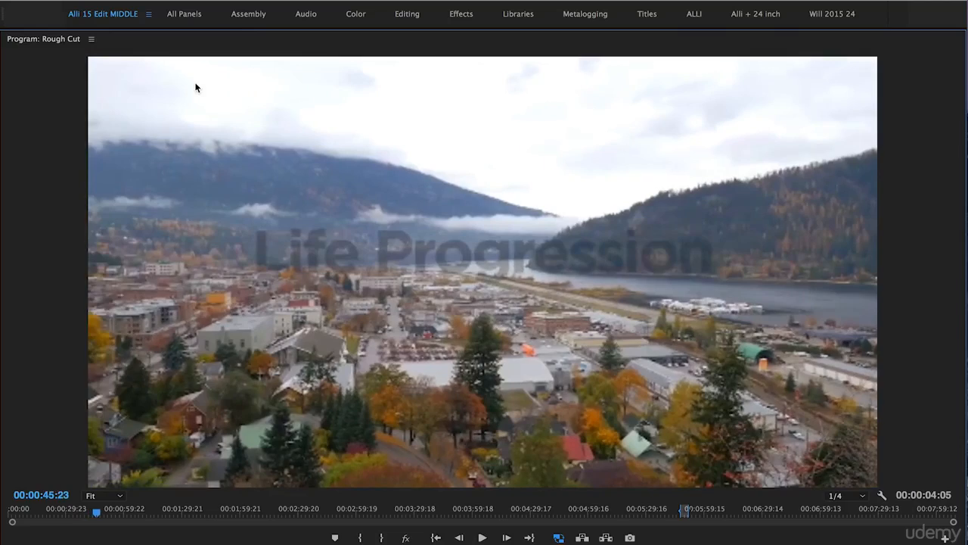
{"action": "key", "text": "space"}
{"action": "key", "text": "grave"}
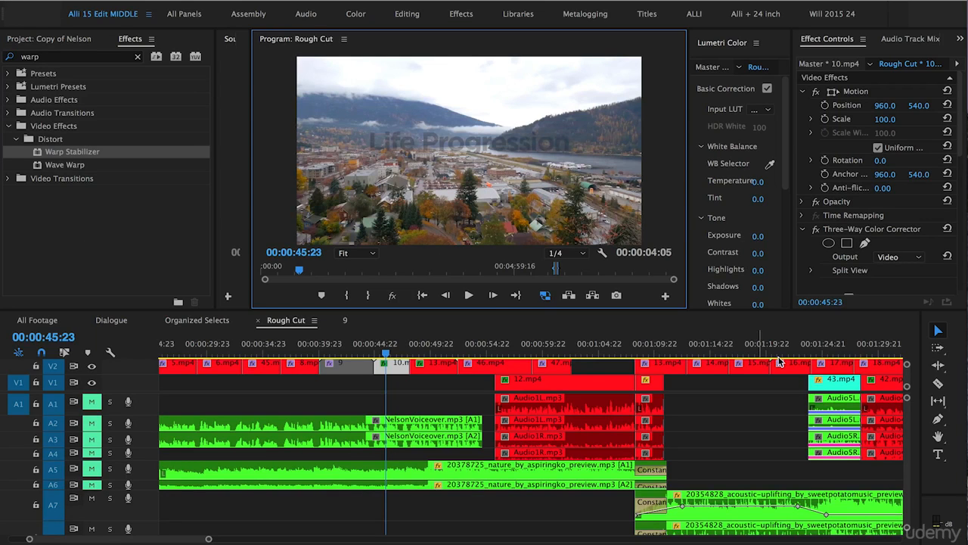
- Change the Warp Stabilizer method of nested clip 9 to Position, Scale, Rotation
{"action": "left_click_drag", "start_coordinate": [961, 146], "coordinate": [959, 233]}
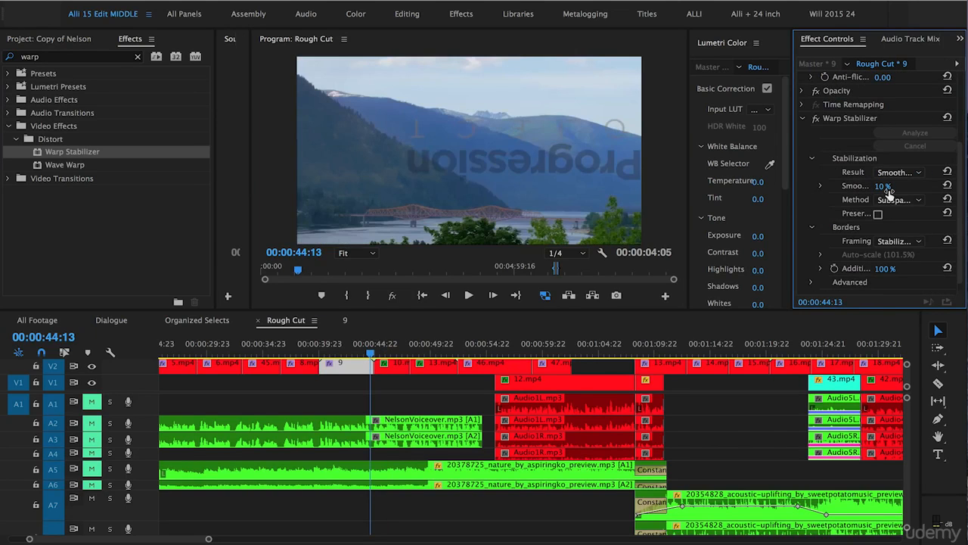
{"action": "left_click", "coordinate": [893, 200]}
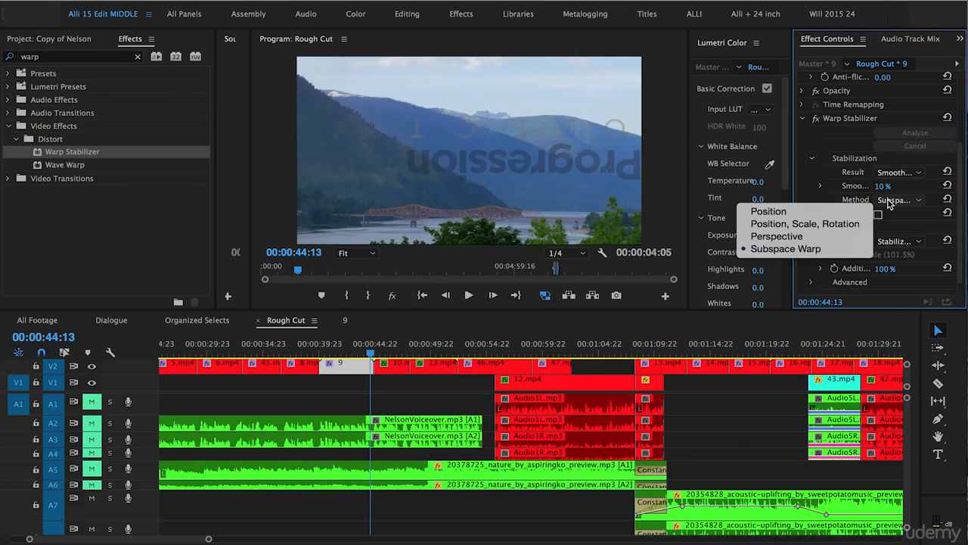
{"action": "left_click", "coordinate": [781, 226]}
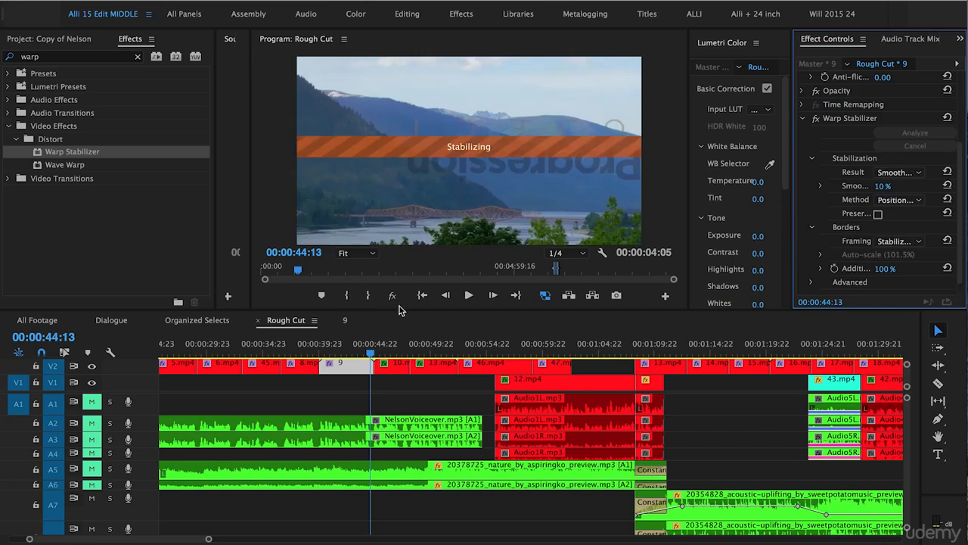
- Play nested clip 9 from its start in the maximized program monitor to check the Position, Scale, Rotation method
{"action": "left_click", "coordinate": [320, 351]}
{"action": "key", "text": "grave"}
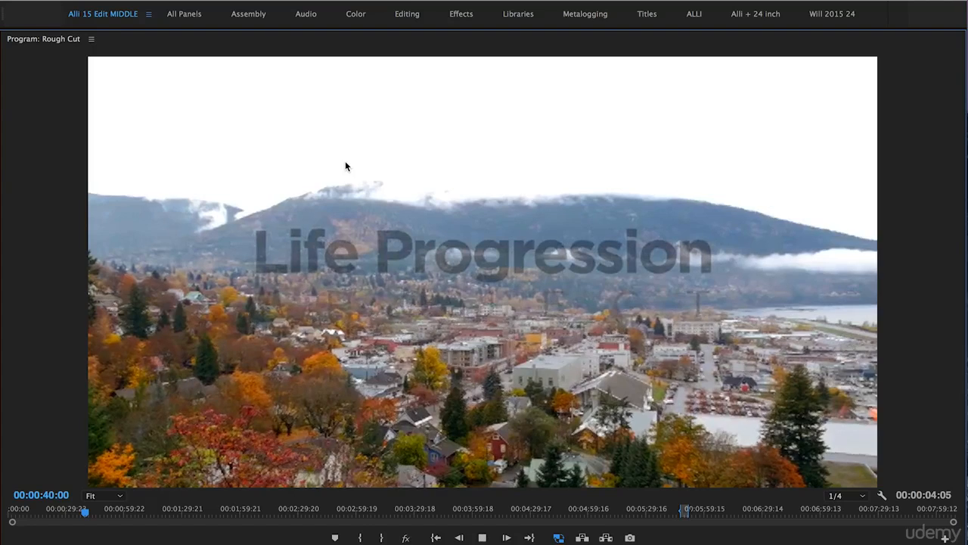
{"action": "key", "text": "space"}
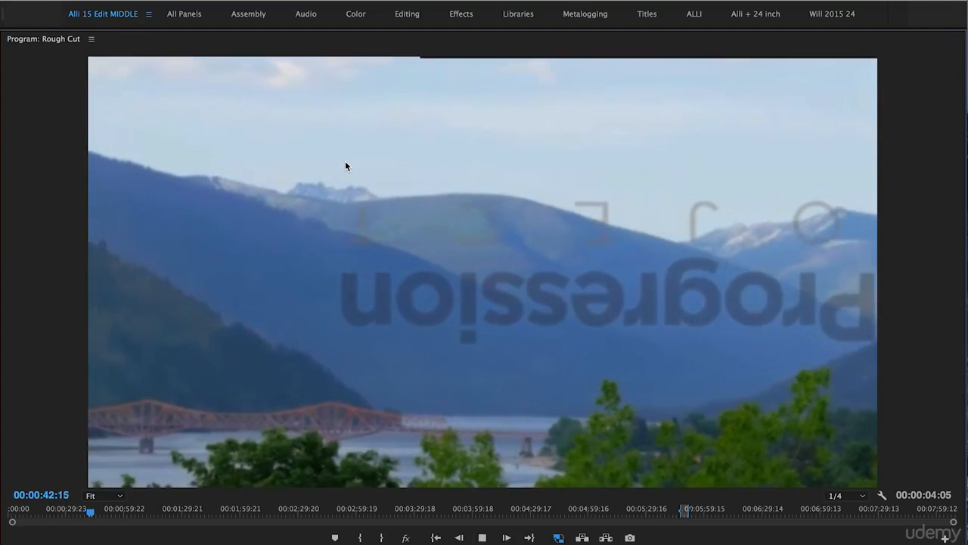
{"action": "key", "text": "grave"}
- Set the Motion scale of nested clip 9 to 110 in the Rough Cut sequence and play back the result
{"action": "left_click", "coordinate": [354, 353]}
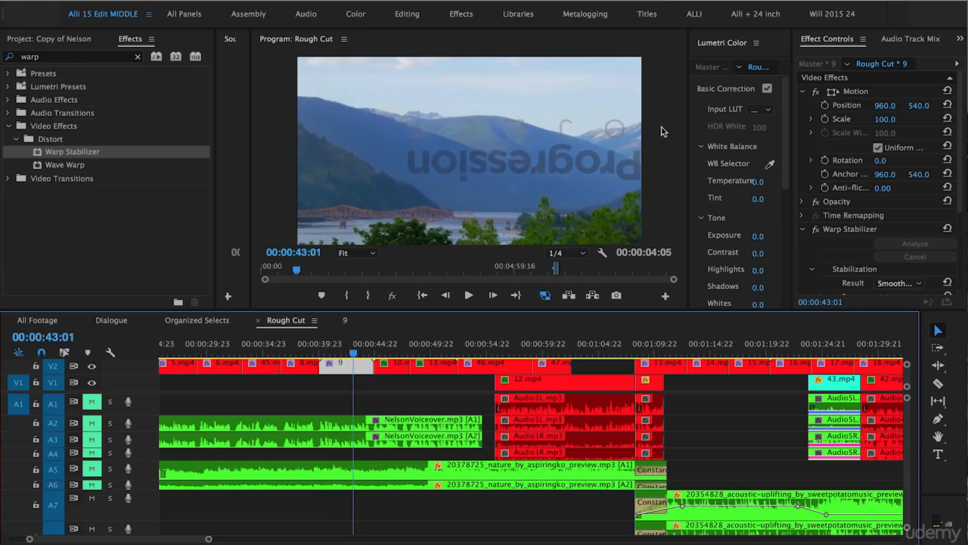
{"action": "left_click", "coordinate": [885, 120]}
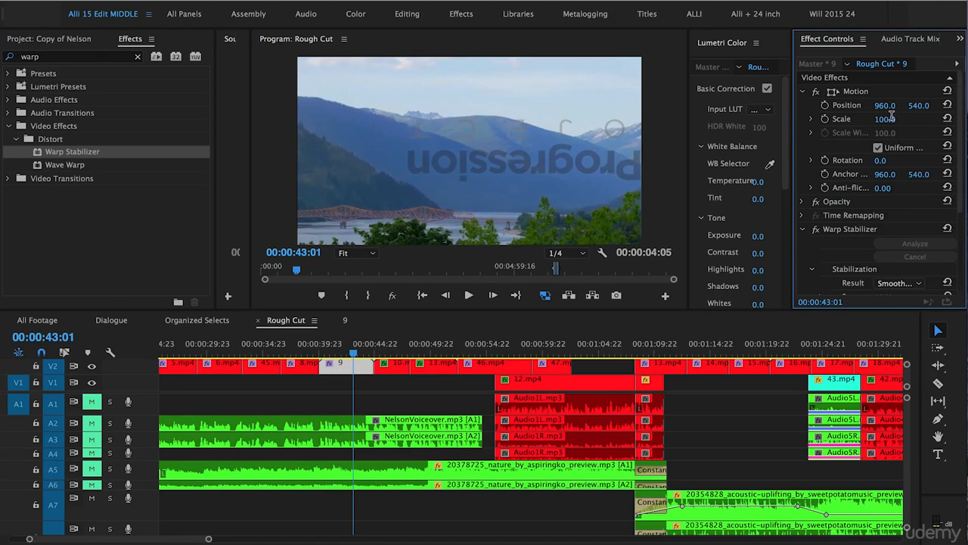
{"action": "type", "text": "110"}
{"action": "key", "text": "Return"}
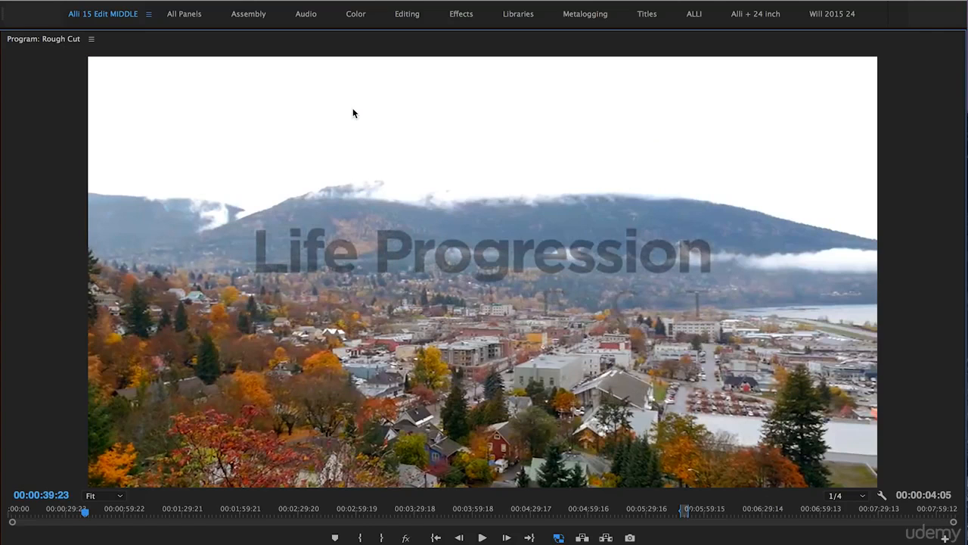
{"action": "key", "text": "space"}
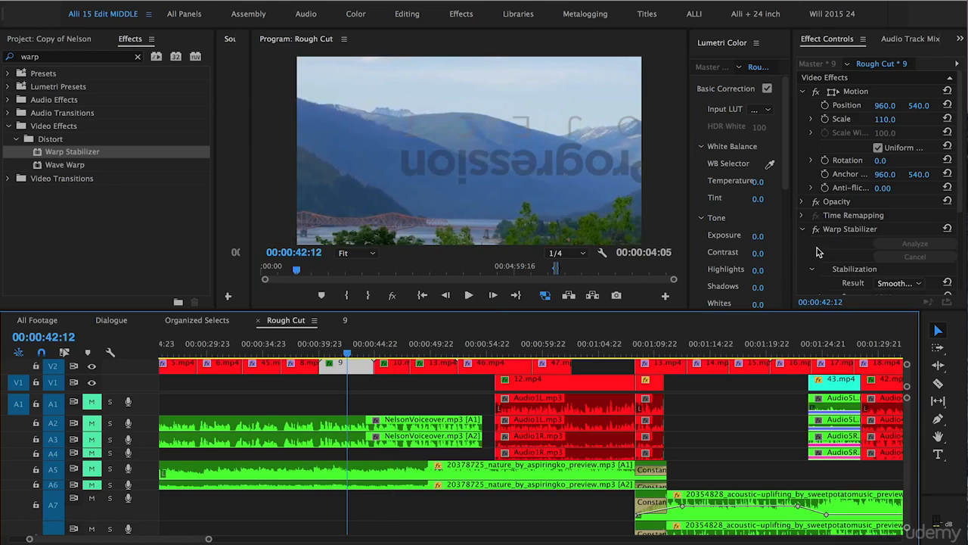
- Review the Warp Stabilizer method options of nested clip 9 without changing them, and collapse the effect's settings
{"action": "scroll", "coordinate": [817, 252], "scroll_direction": "down", "scroll_amount": 4}
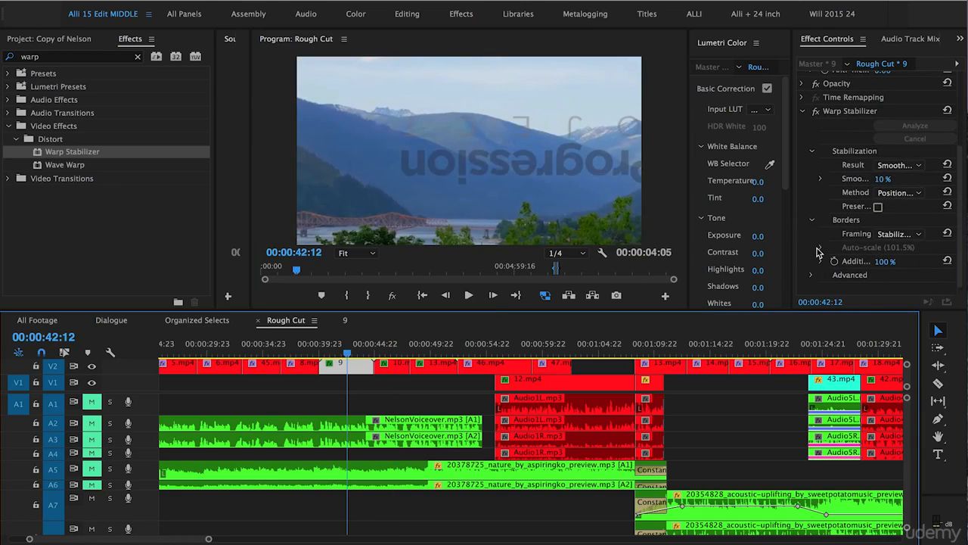
{"action": "left_click", "coordinate": [915, 199]}
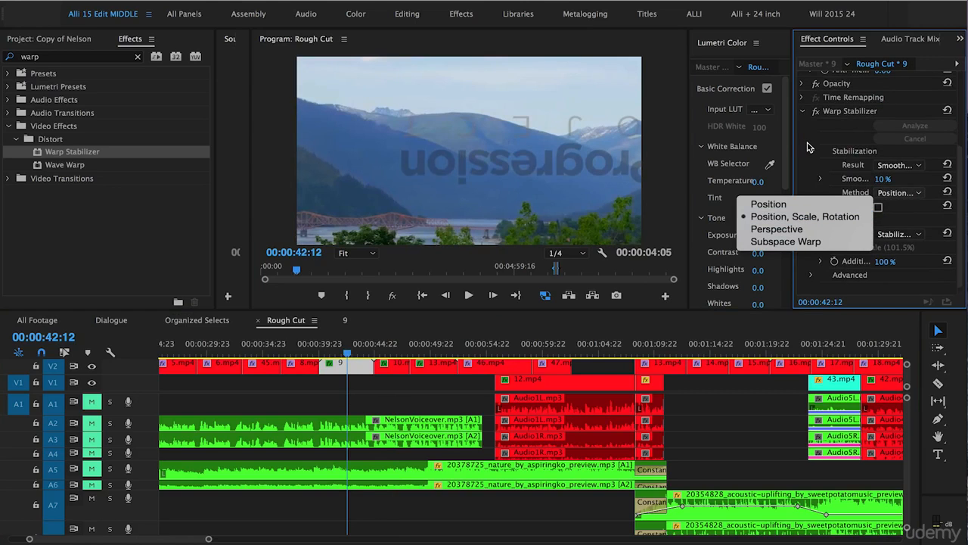
{"action": "left_click", "coordinate": [804, 134]}
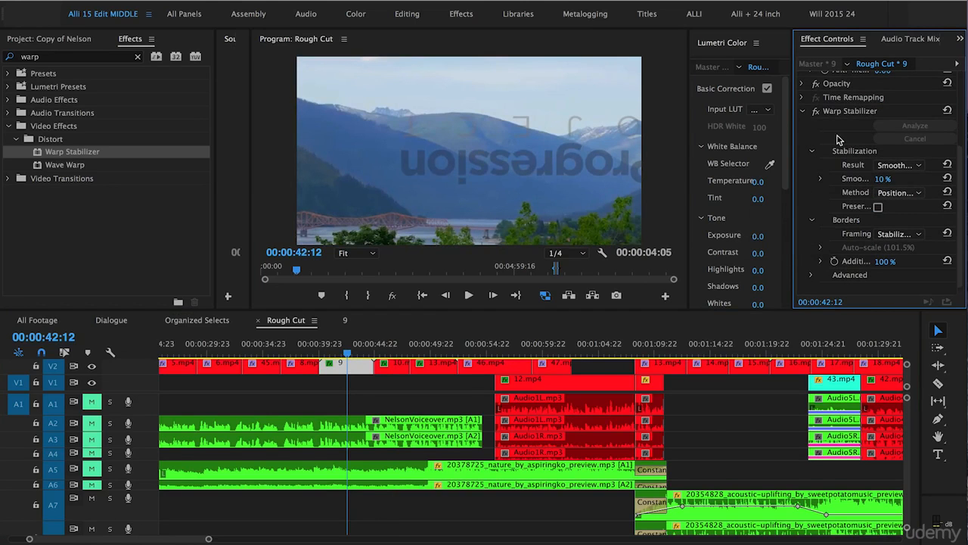
{"action": "left_click", "coordinate": [803, 110]}
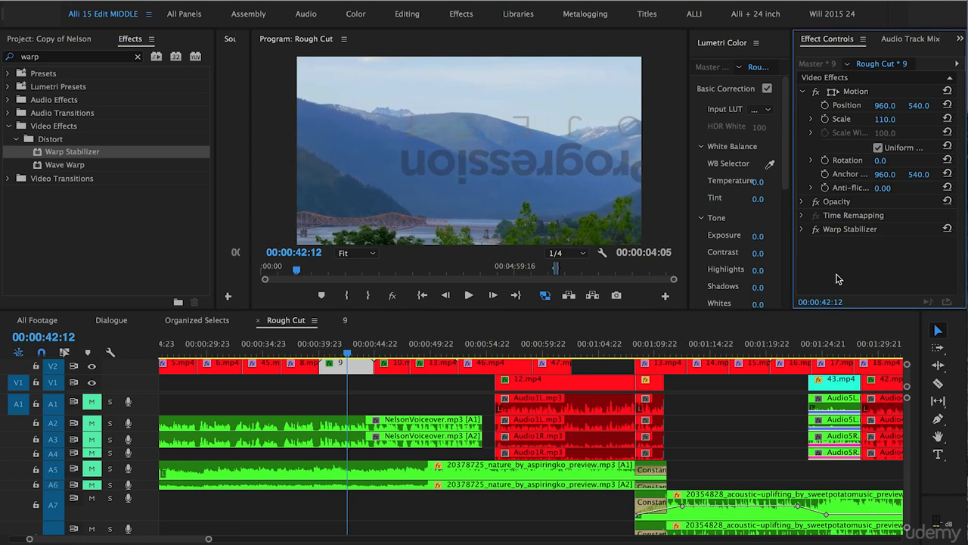
- Deselect nested clip 9 and save the project
{"action": "left_click", "coordinate": [410, 406]}
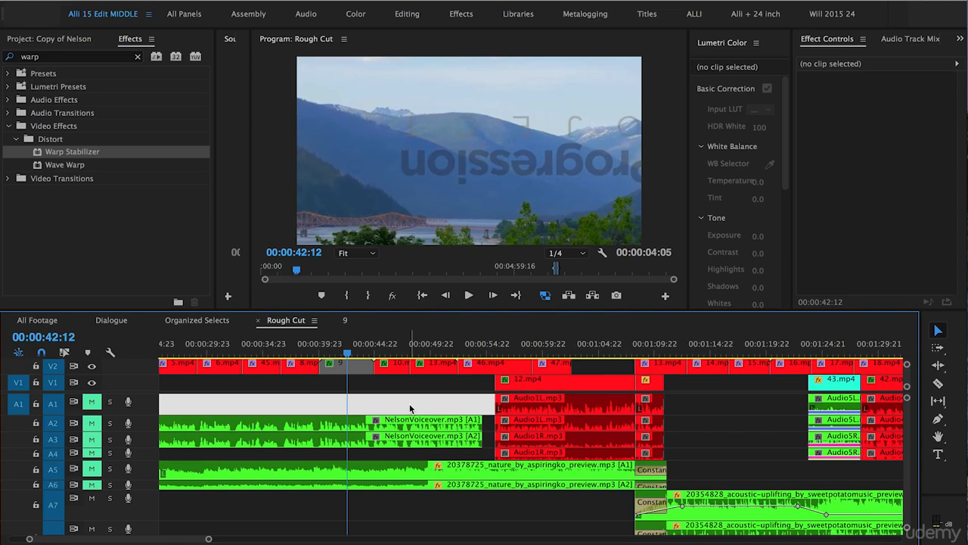
{"action": "key", "text": "ctrl+s"}
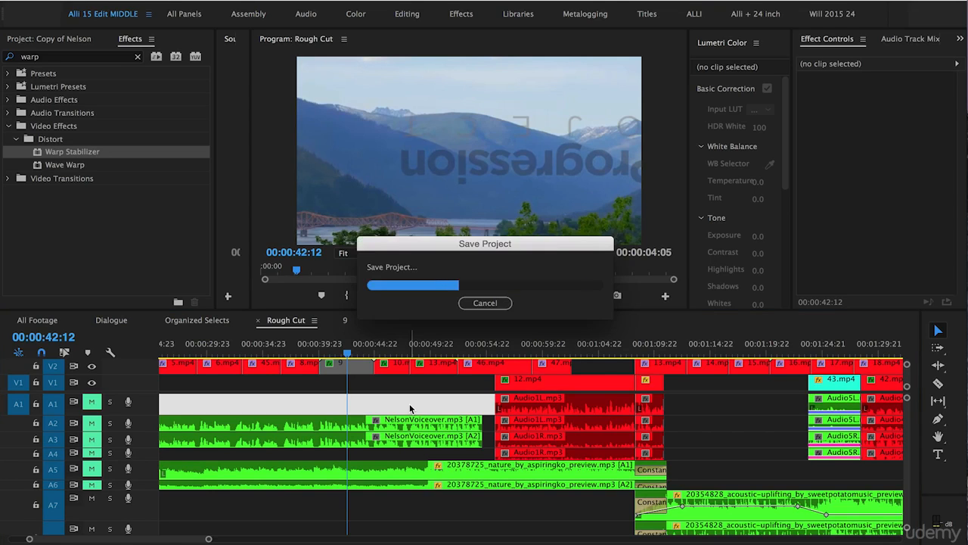